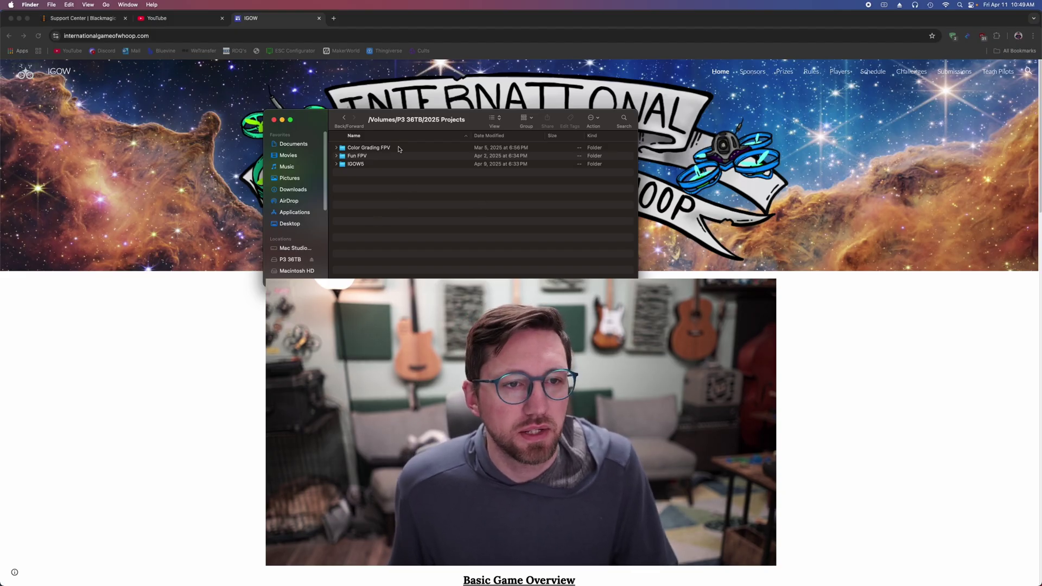
# Step: Open the IGOW5 folder in Finder and drop the Music folder onto Submission Tutorial
pyautogui.moveTo(424, 119); pyautogui.dragTo(619, 105)
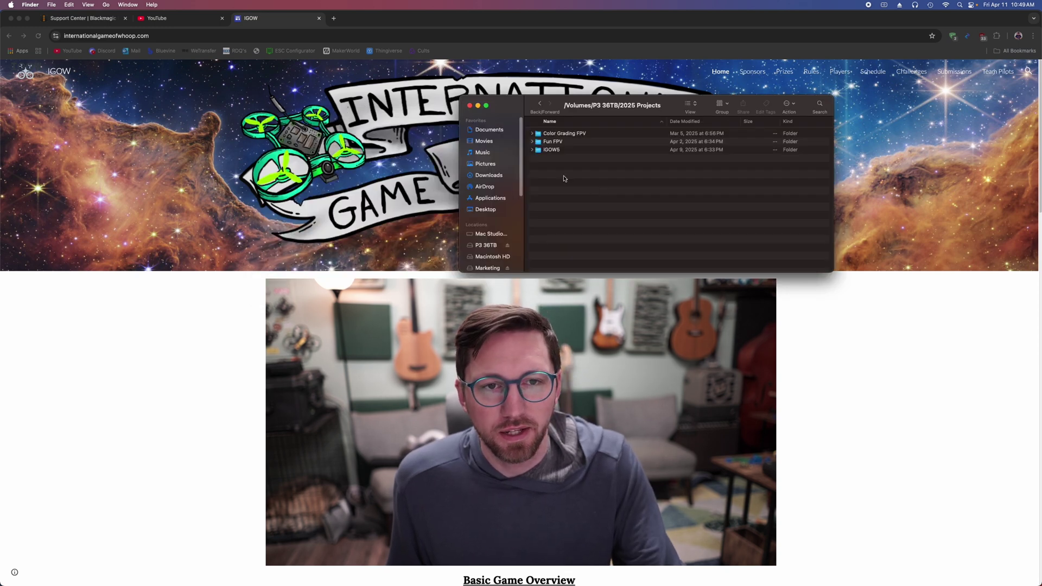
pyautogui.click(538, 152)
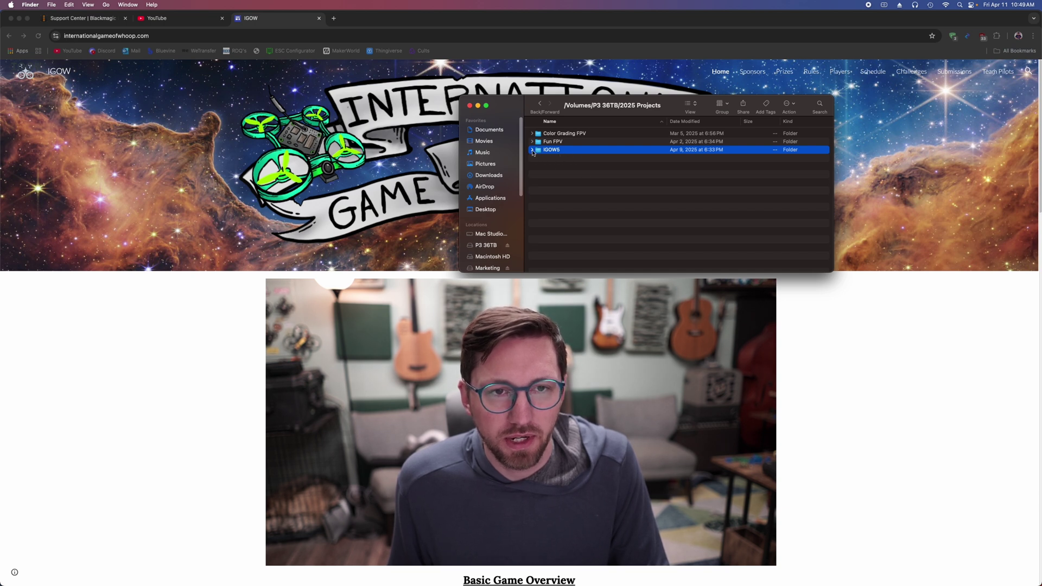
pyautogui.click(533, 150)
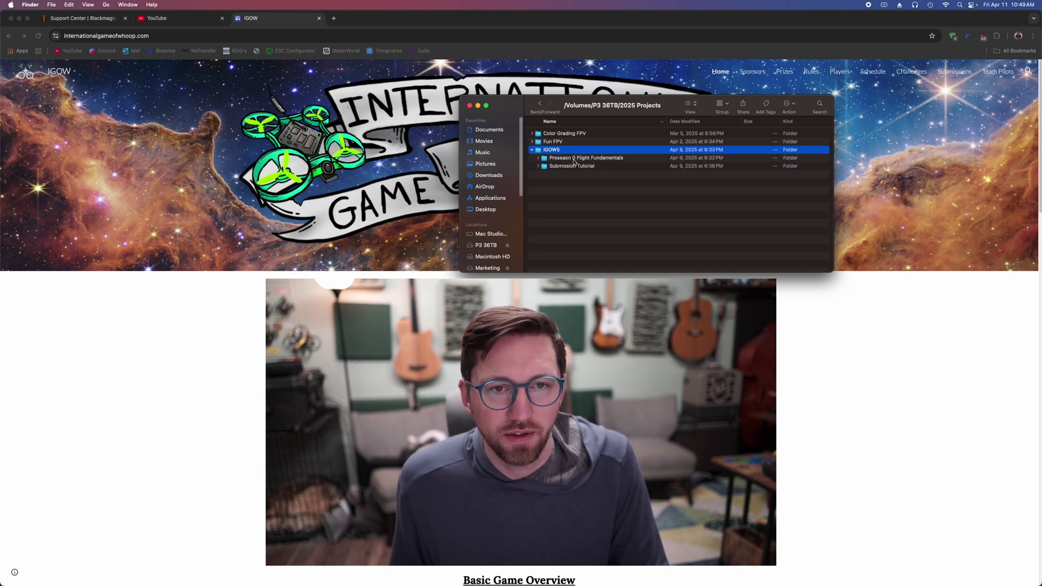
pyautogui.doubleClick(553, 151)
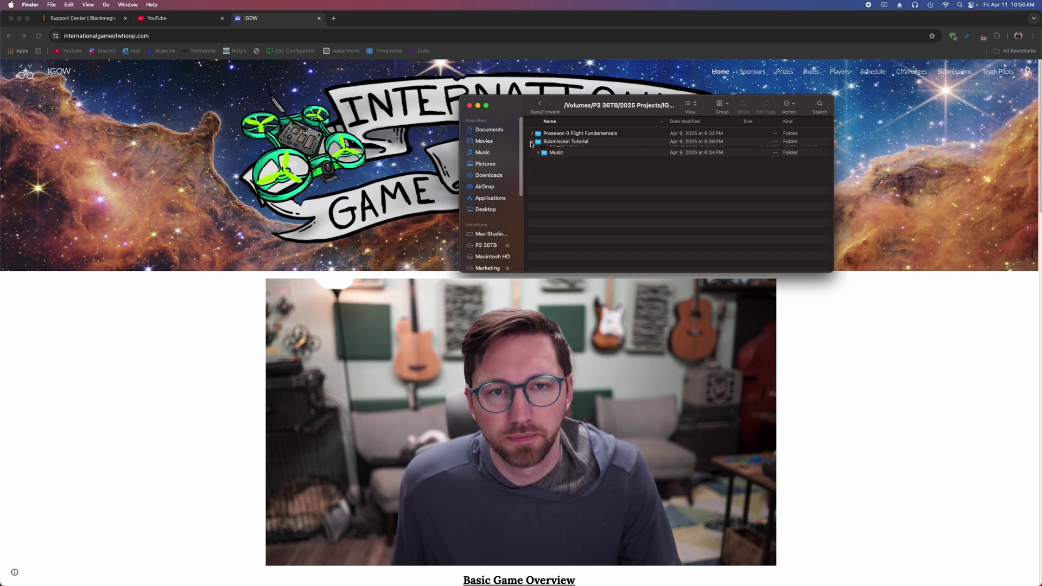
pyautogui.moveTo(532, 144); pyautogui.dragTo(534, 142)
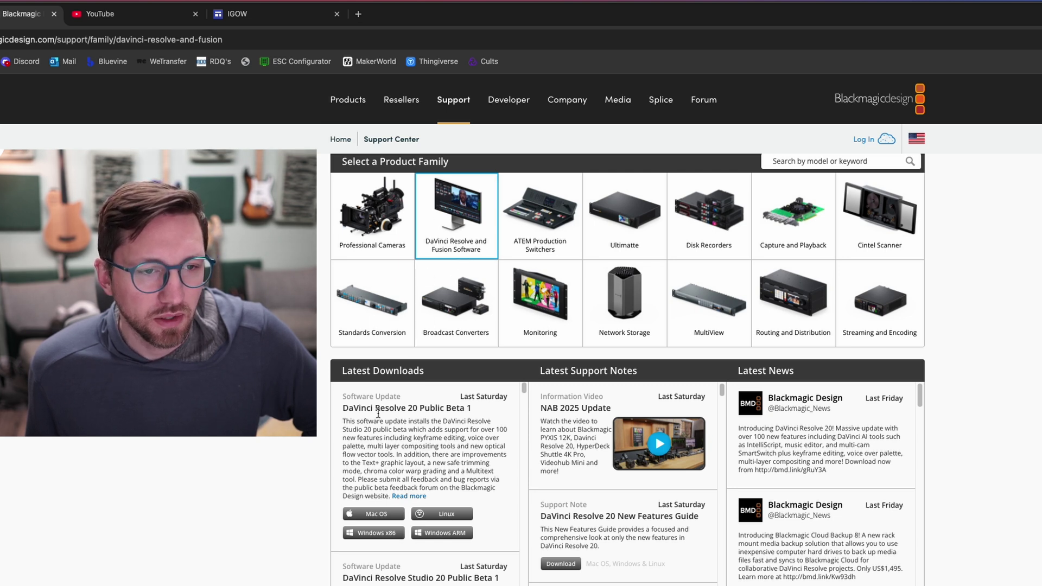
pyautogui.scroll(-1, 378, 414)
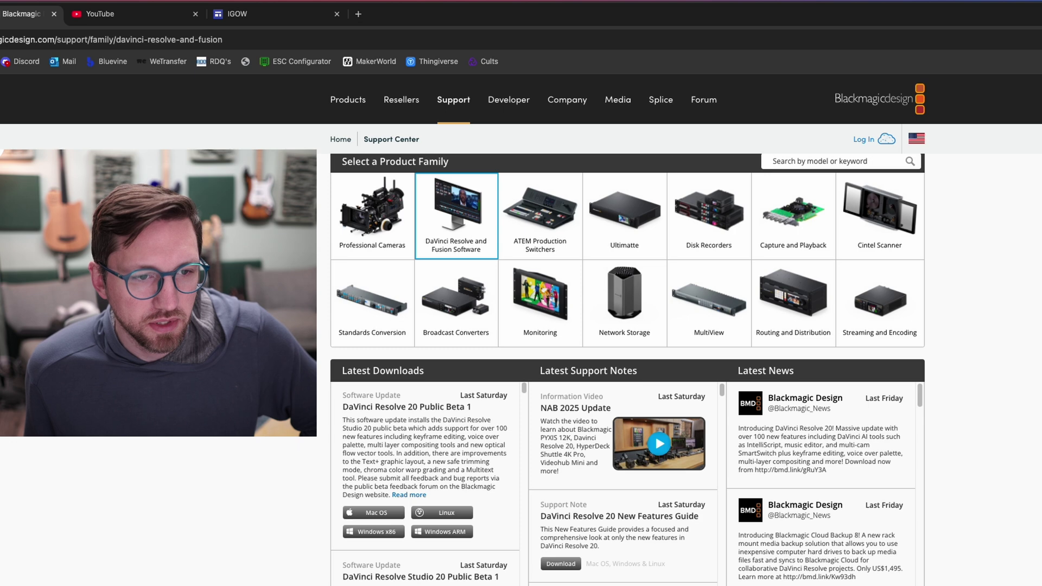
pyautogui.scroll(2, 103, 505)
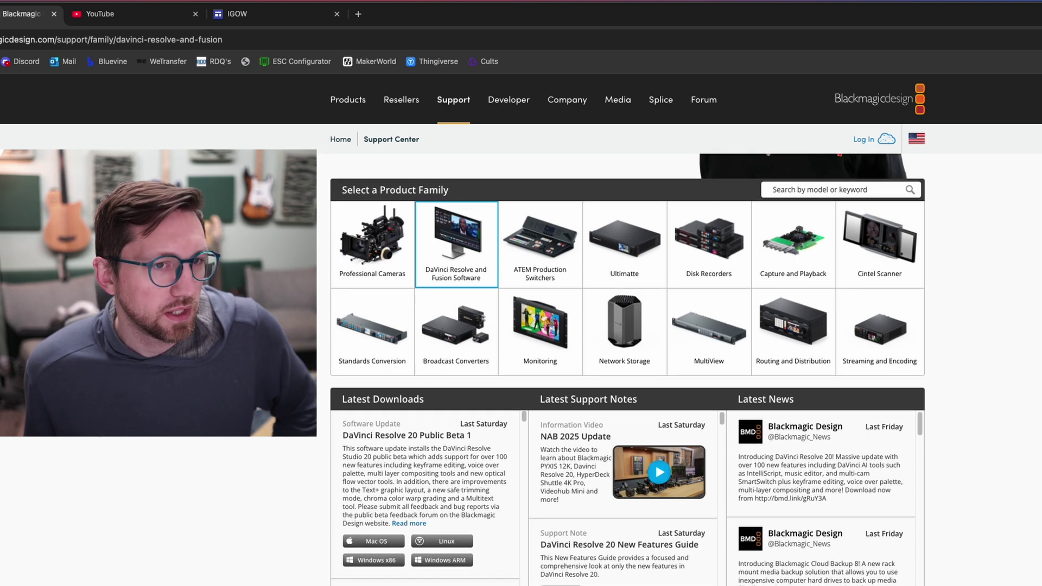
pyautogui.scroll(3, 103, 505)
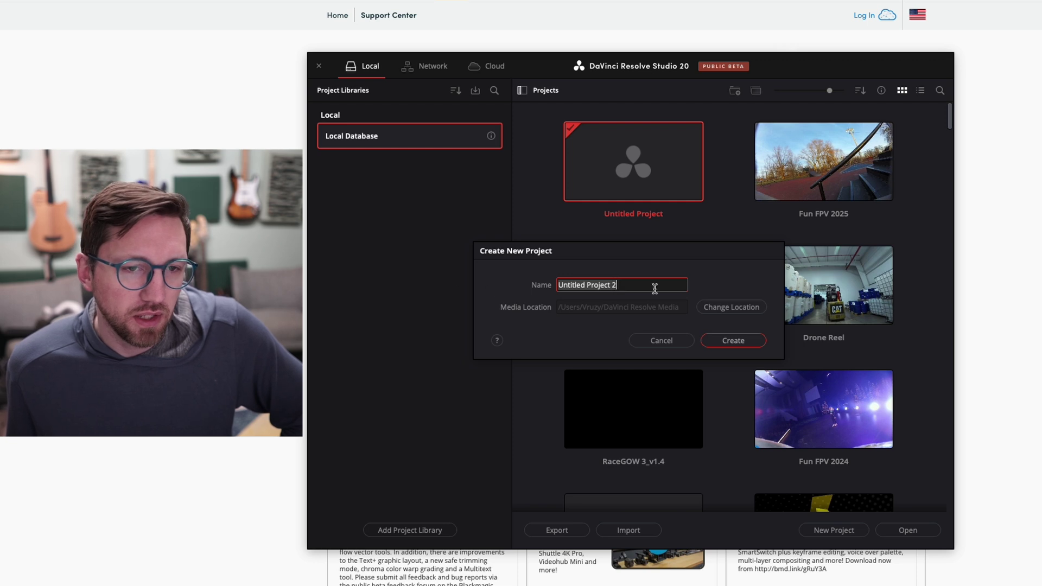
pyautogui.write('IGOW')
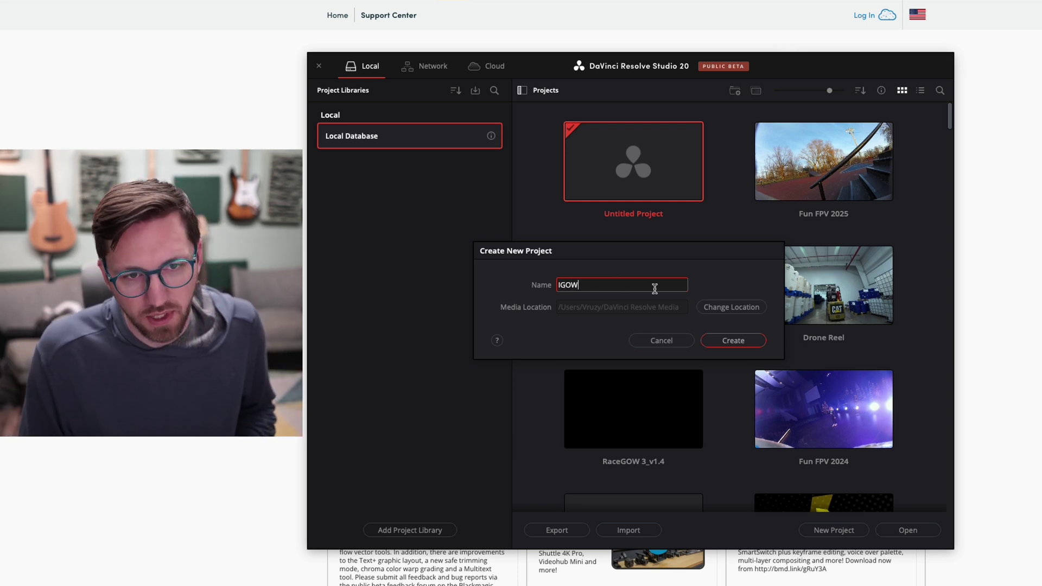
pyautogui.write('5')
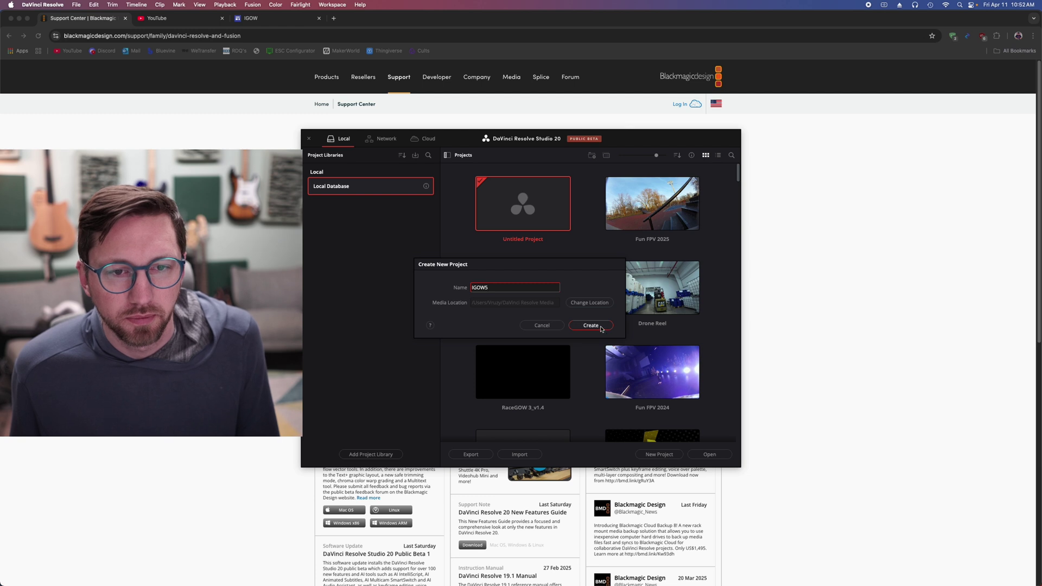
# Step: Create the new project named IGOW5
pyautogui.click(600, 327)
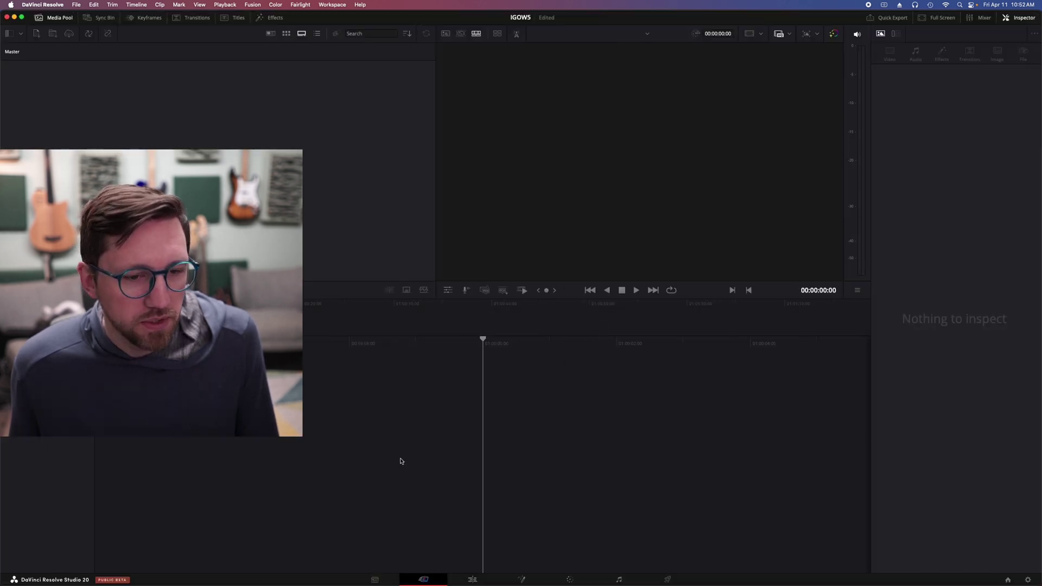
# Step: On the Media page, save Project Settings with a 29.97 fps timeline frame rate
pyautogui.click(373, 580)
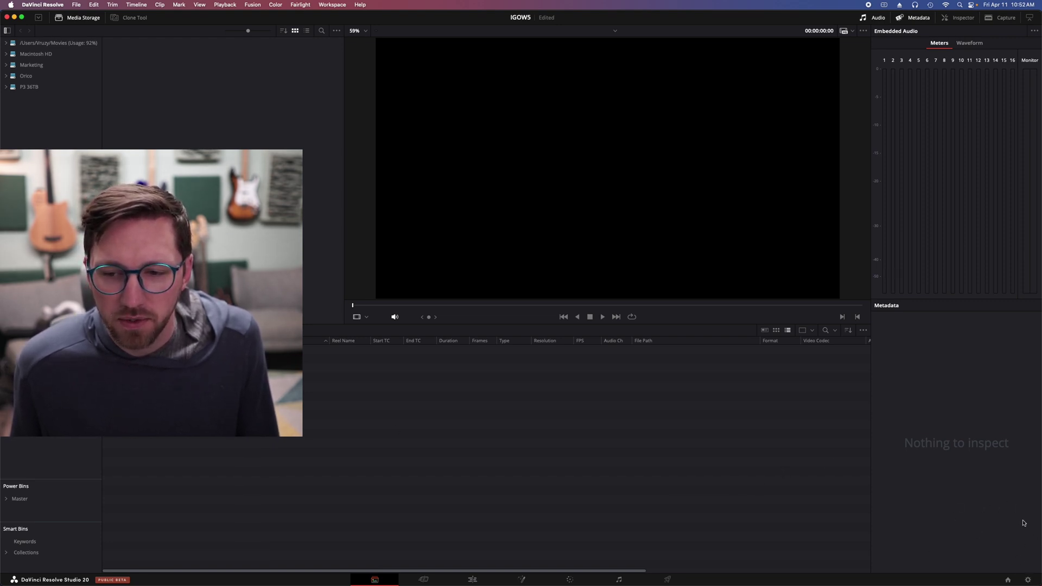
pyautogui.click(1029, 579)
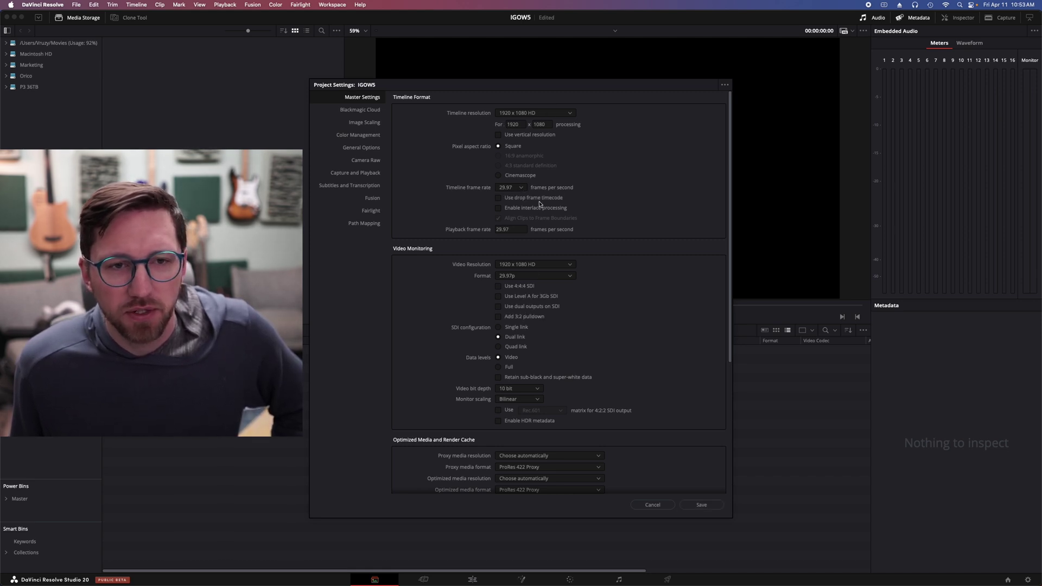
pyautogui.click(522, 188)
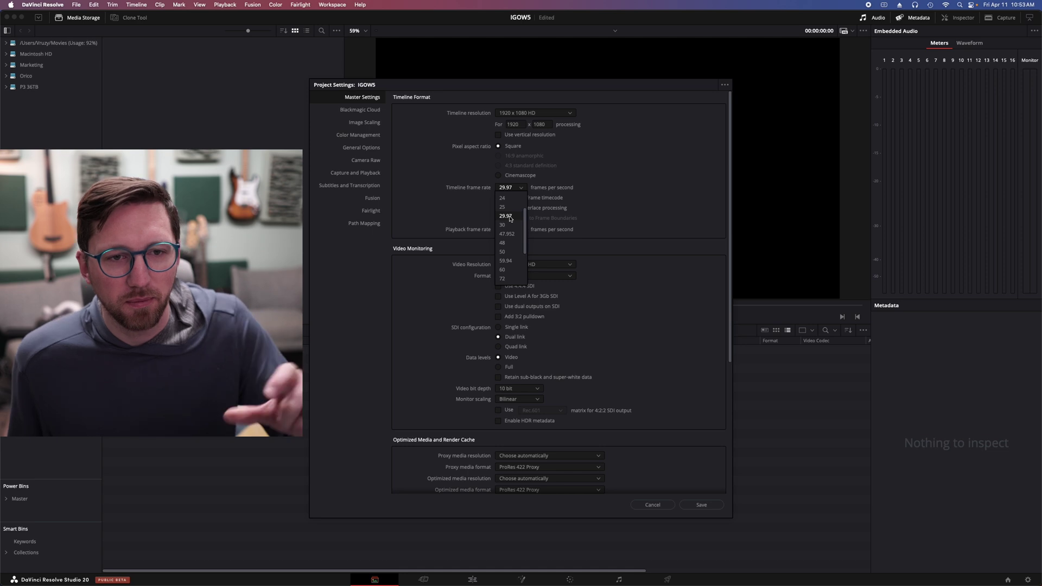
pyautogui.click(508, 217)
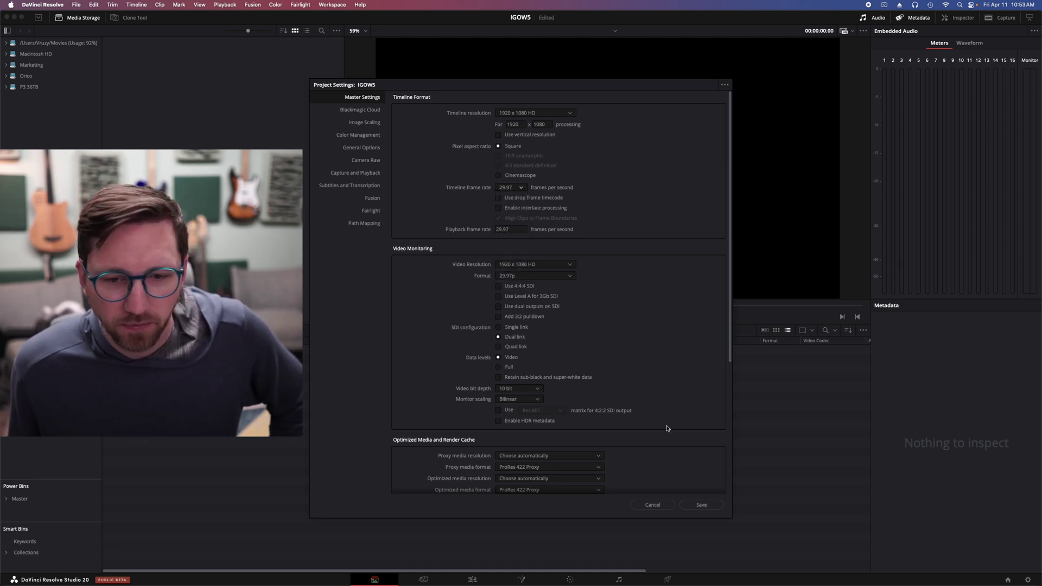
pyautogui.click(697, 508)
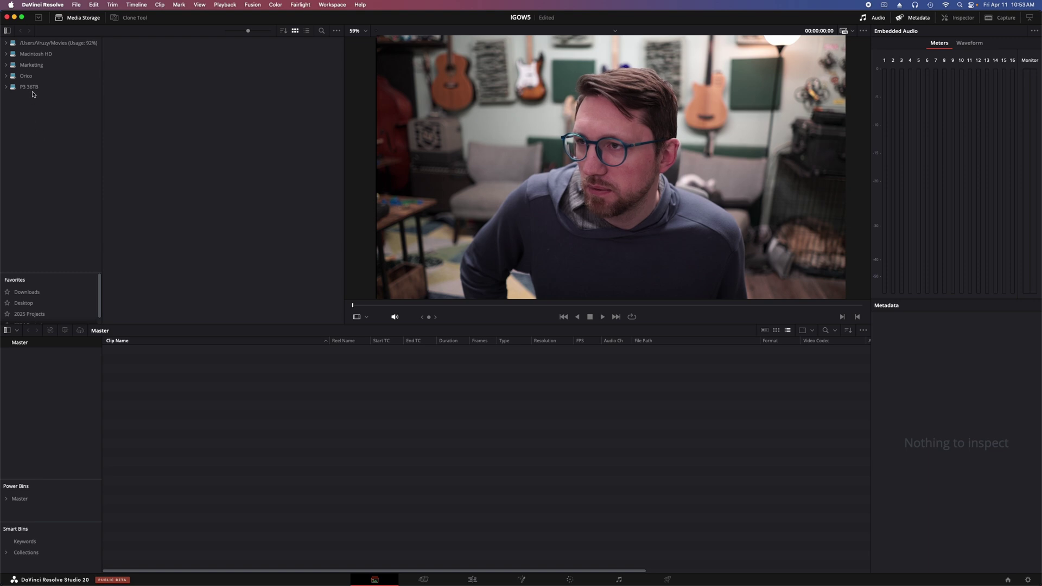
# Step: Import the Submission Tutorial folder from 2025 Projects > IGOW5, keeping the project frame rate
pyautogui.click(30, 314)
pyautogui.click(221, 64)
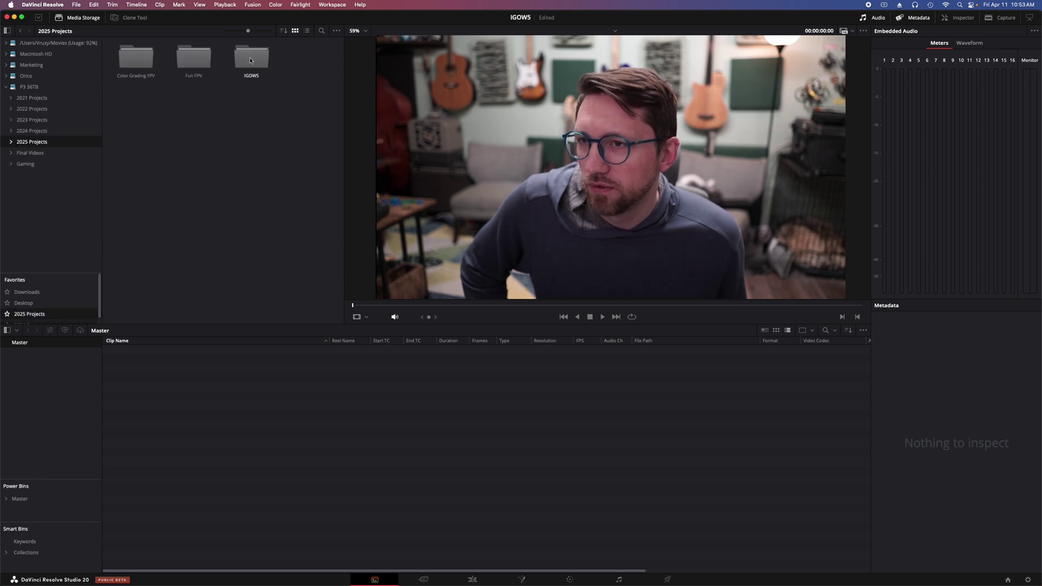
pyautogui.doubleClick(249, 59)
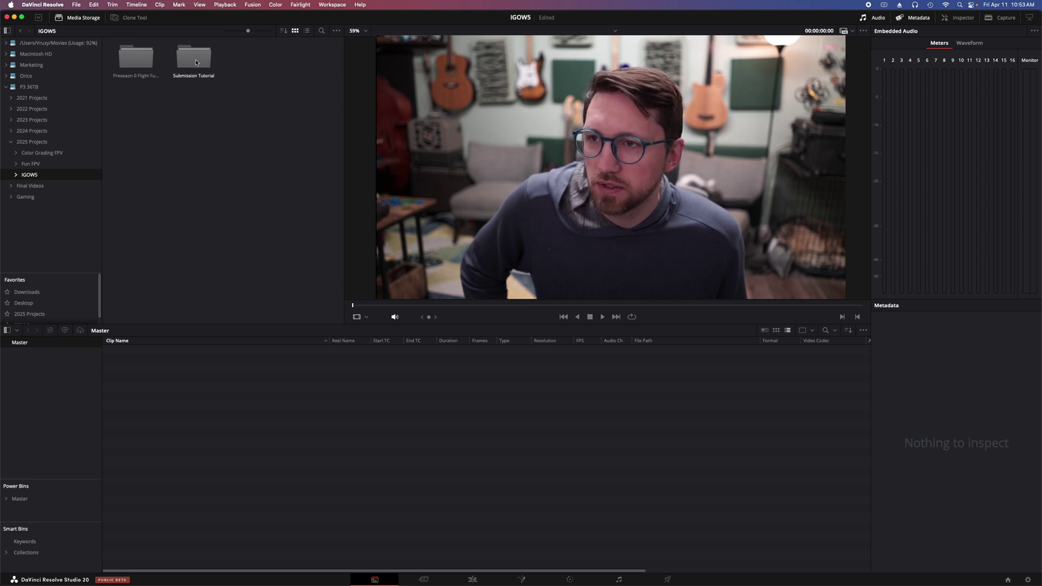
pyautogui.moveTo(196, 63); pyautogui.dragTo(174, 345)
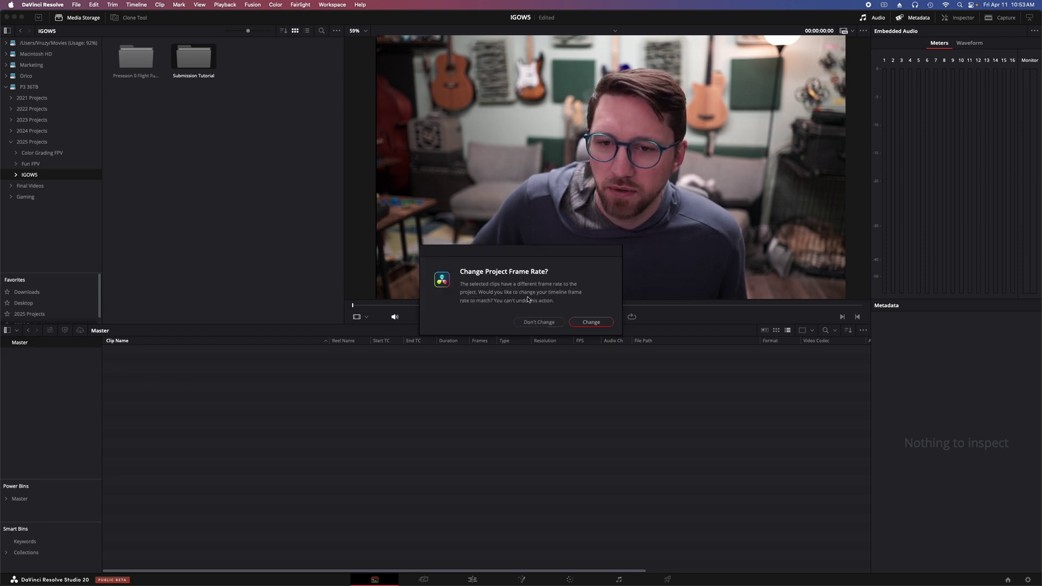
pyautogui.click(538, 322)
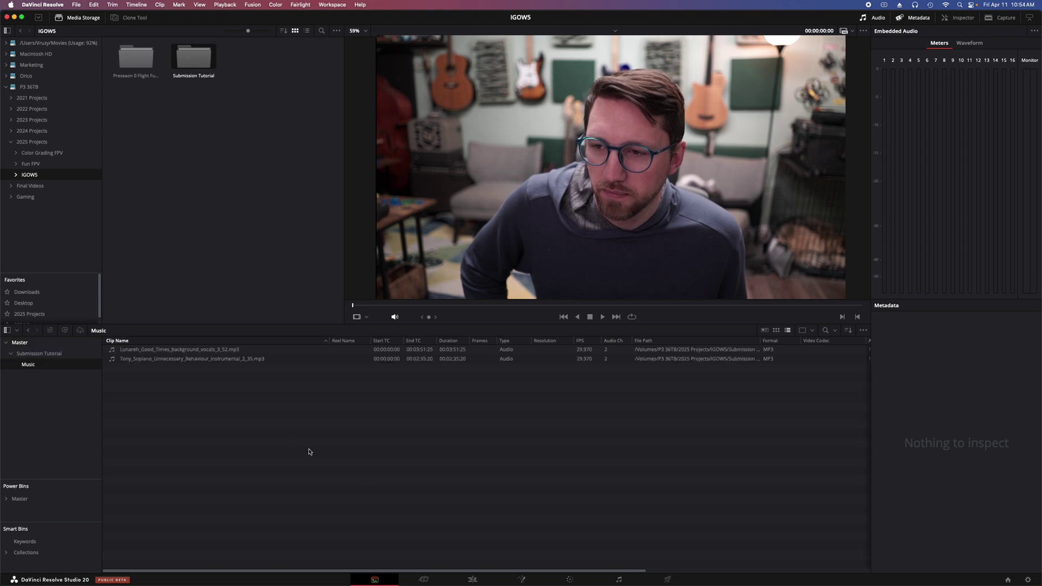
# Step: Review the Submission Tutorial bin's clips and move to the Edit page
pyautogui.click(43, 355)
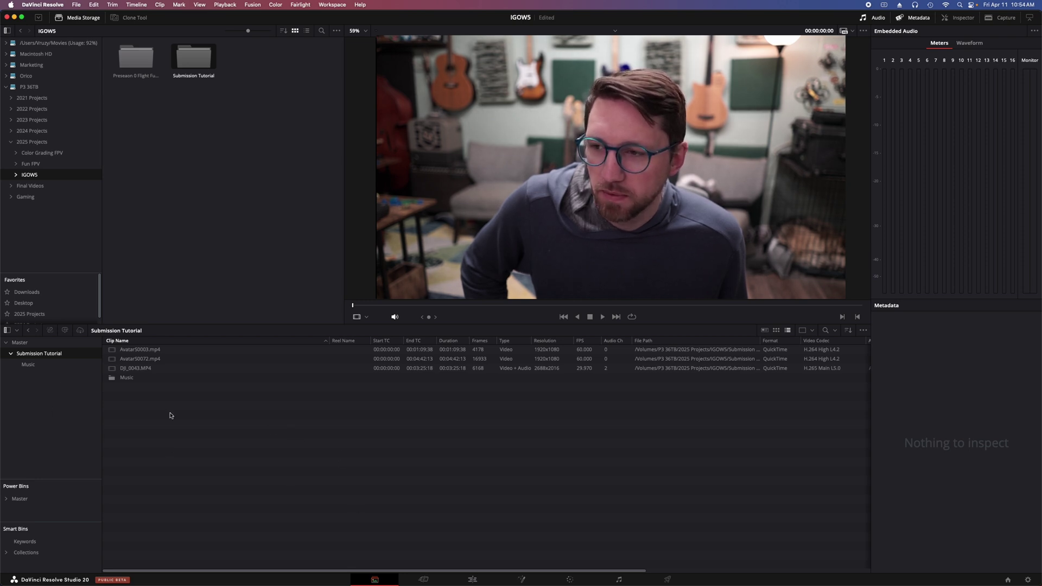
pyautogui.rightClick(54, 355)
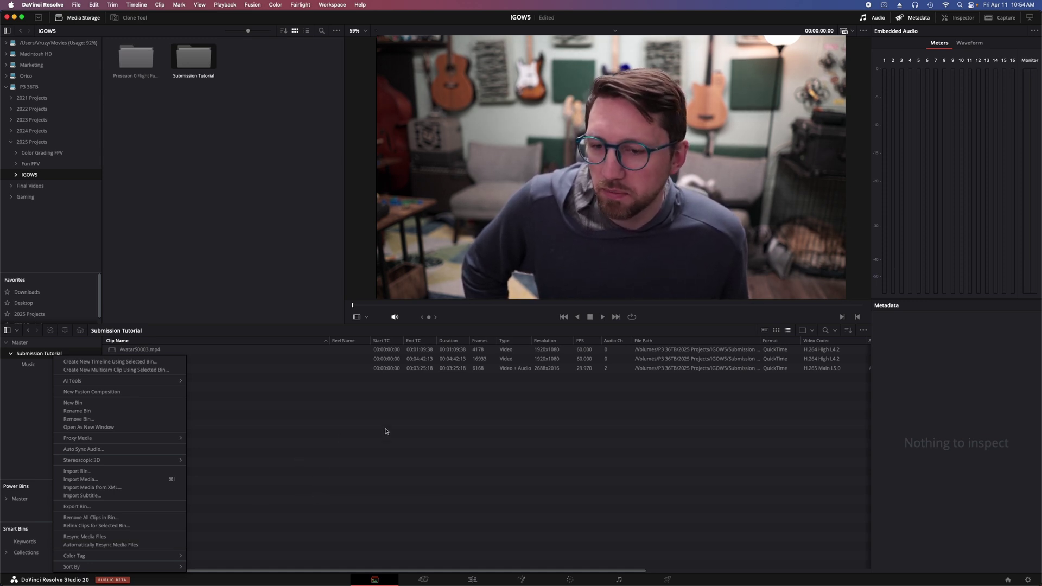
pyautogui.click(254, 412)
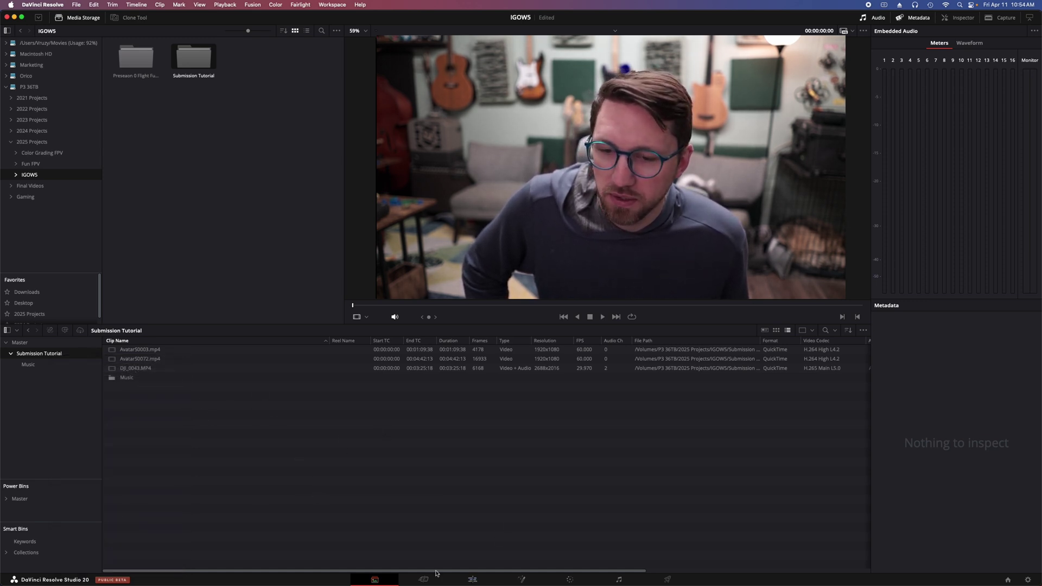
pyautogui.click(472, 580)
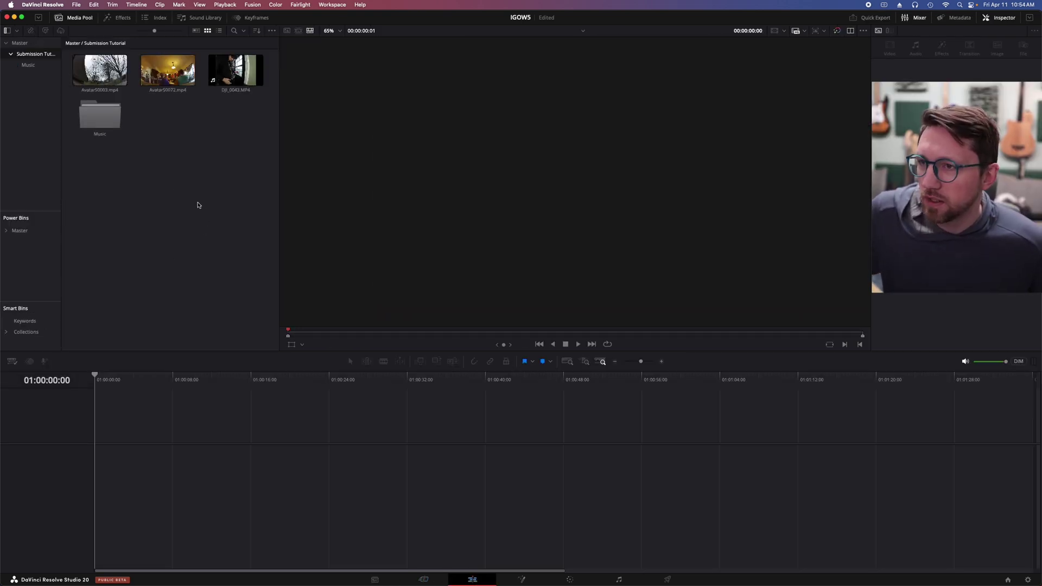
# Step: Preview the Avatar50072 clip and look over its options
pyautogui.click(159, 79)
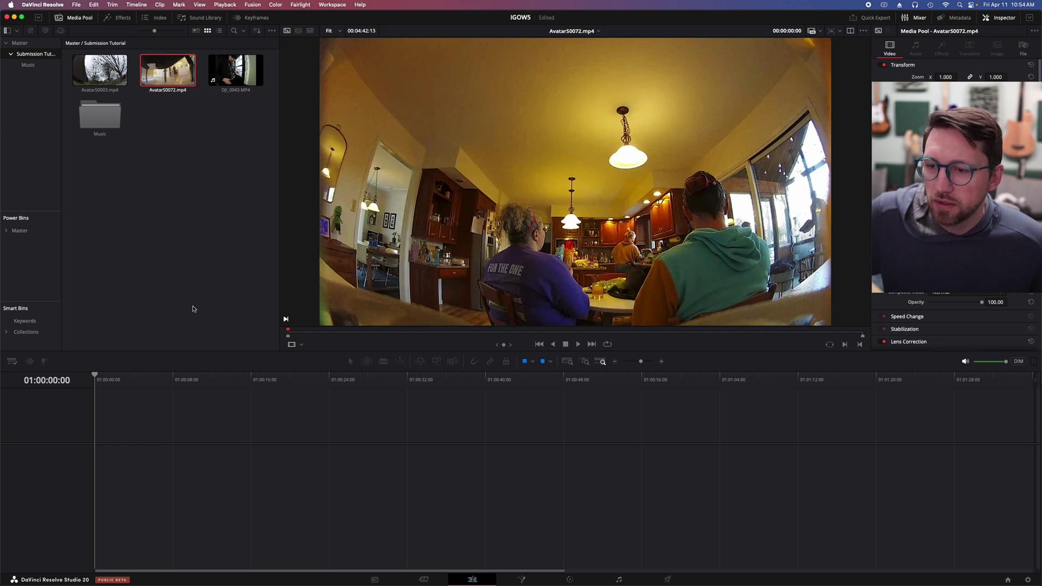
pyautogui.rightClick(171, 74)
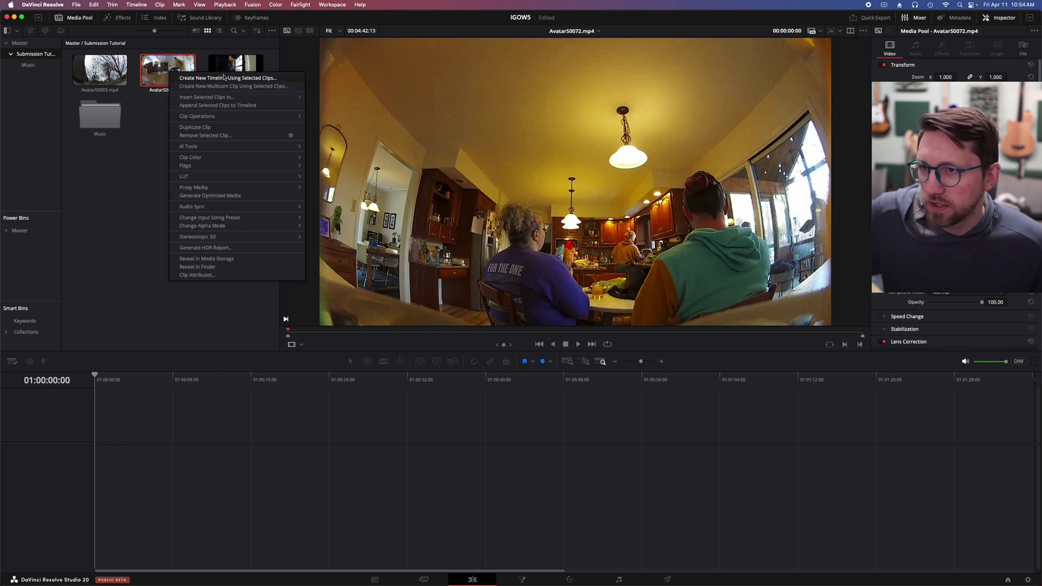
pyautogui.click(152, 154)
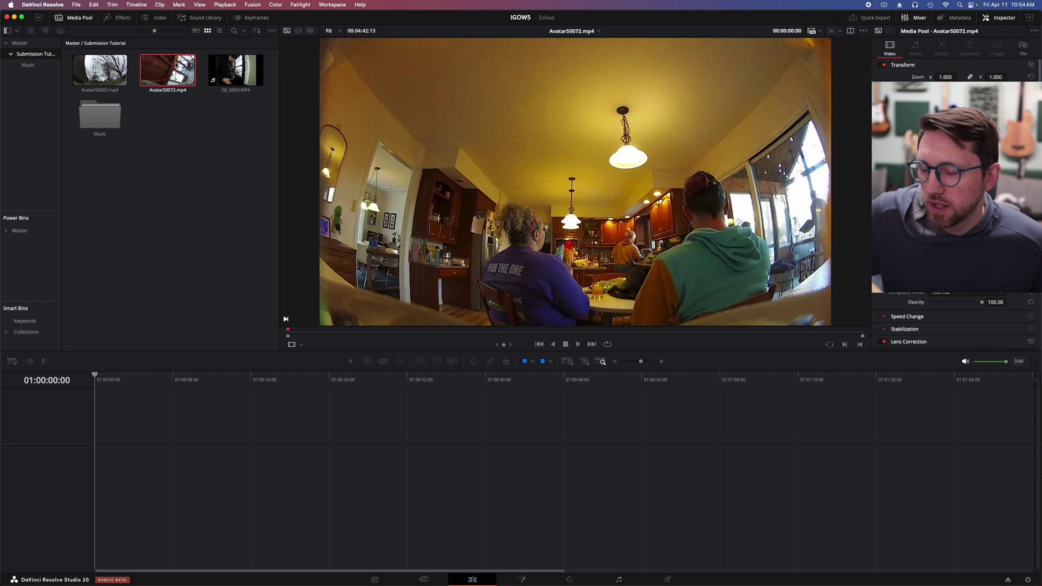
# Step: Create a timeline named Tutorial from all three selected clips
pyautogui.moveTo(167, 71)
pyautogui.mouseDown()
pyautogui.moveTo(156, 423)
pyautogui.moveTo(185, 255)
pyautogui.moveTo(162, 179)
pyautogui.mouseUp()
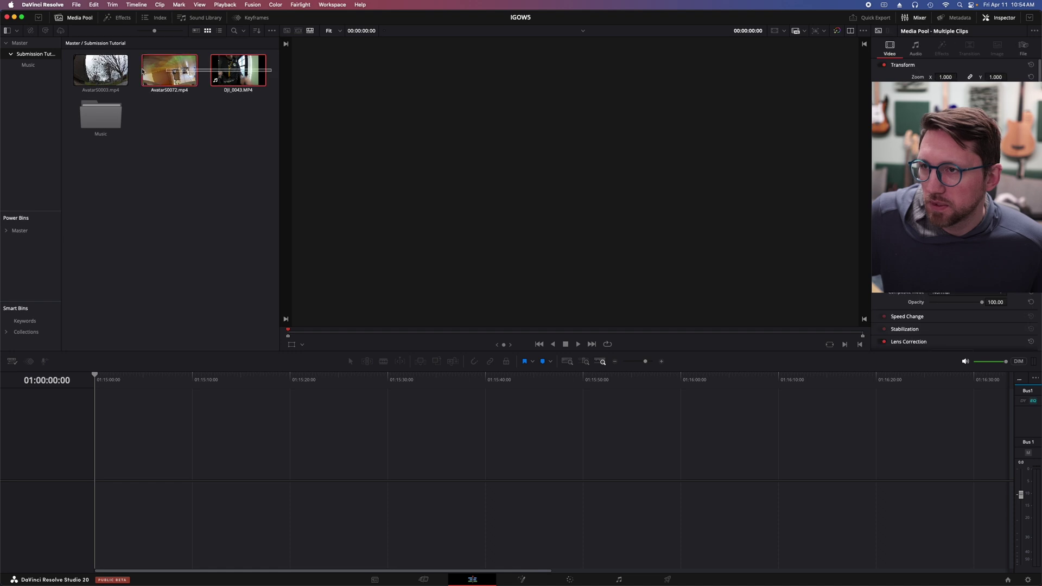
pyautogui.moveTo(268, 73); pyautogui.dragTo(96, 74)
pyautogui.rightClick(94, 71)
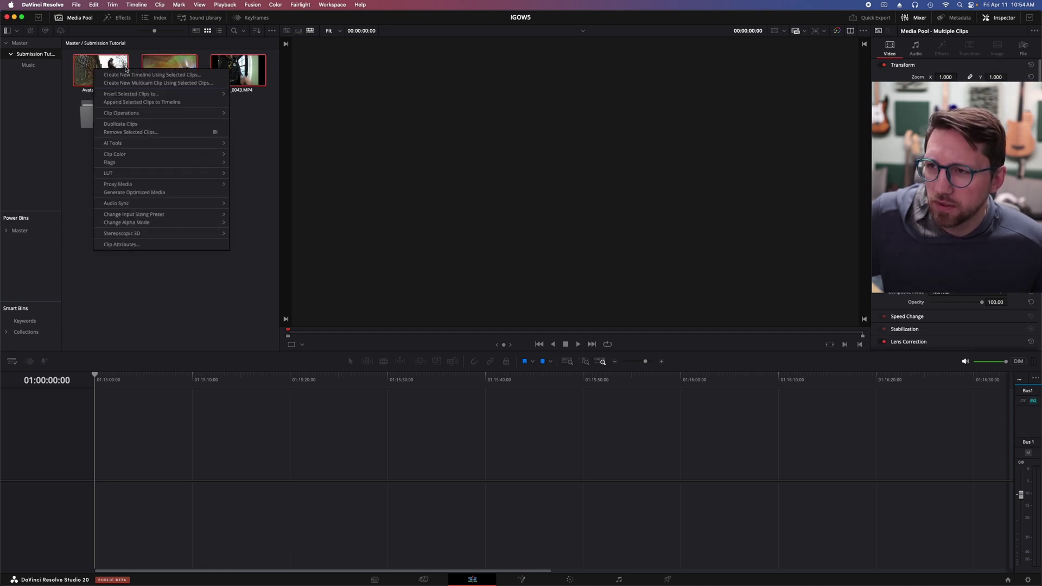
pyautogui.click(125, 73)
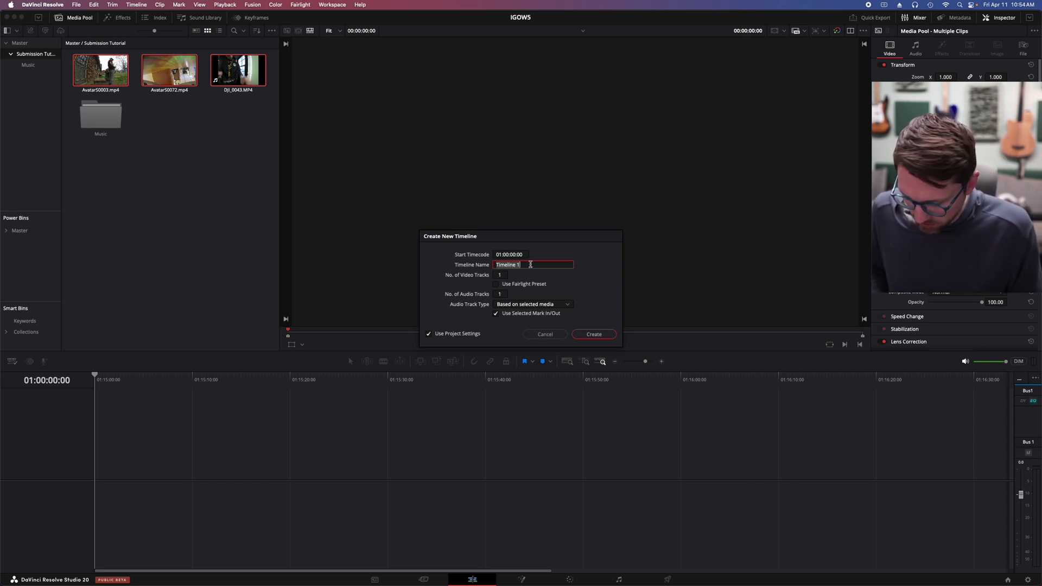
pyautogui.write('S')
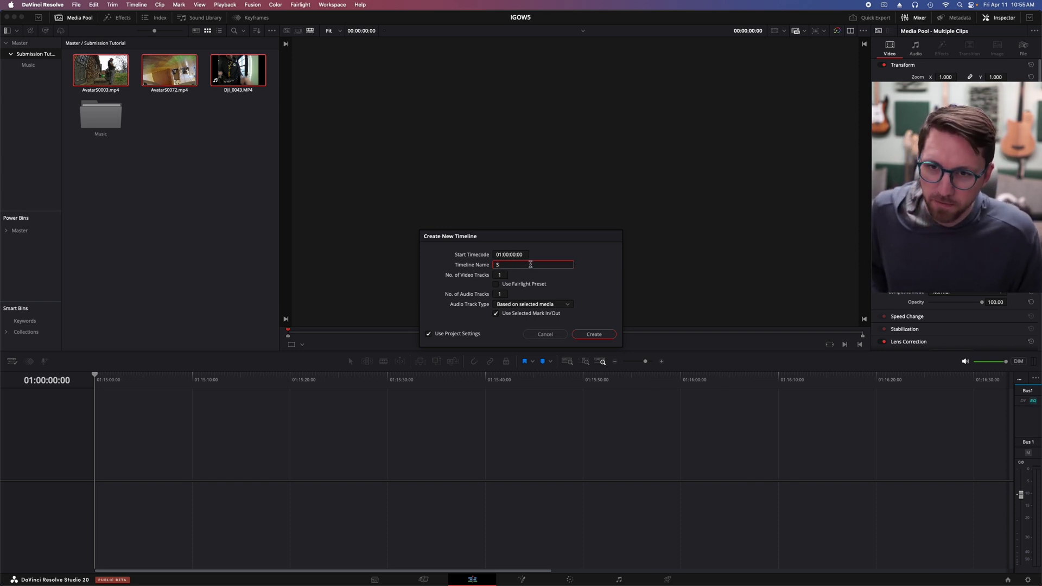
pyautogui.press('BackSpace')
pyautogui.write('Tutorial')
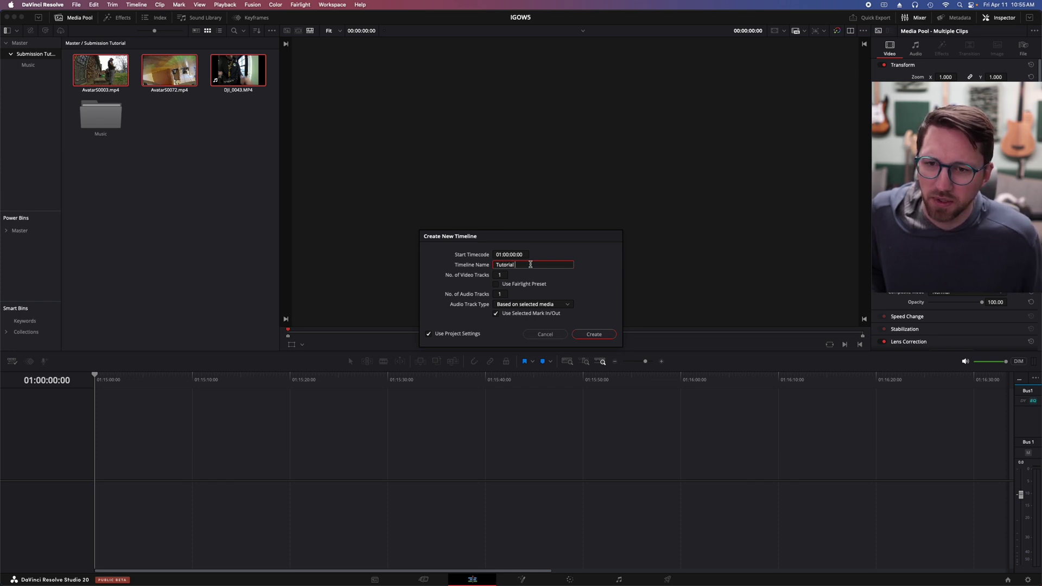
pyautogui.click(593, 335)
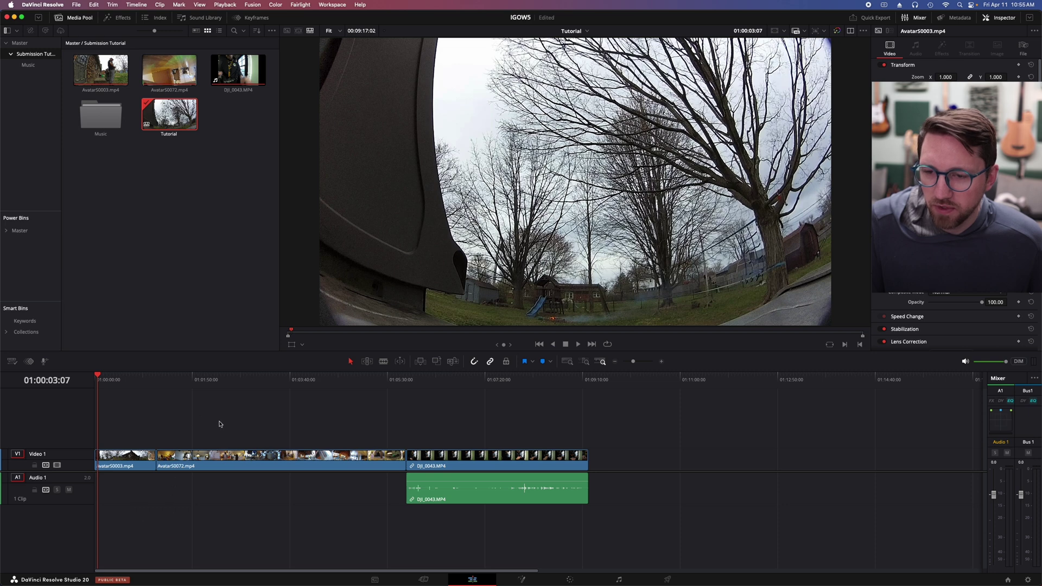
# Step: Stack both Avatar clips on upper video tracks and toggle each off and on to compare
pyautogui.moveTo(129, 458); pyautogui.dragTo(241, 435)
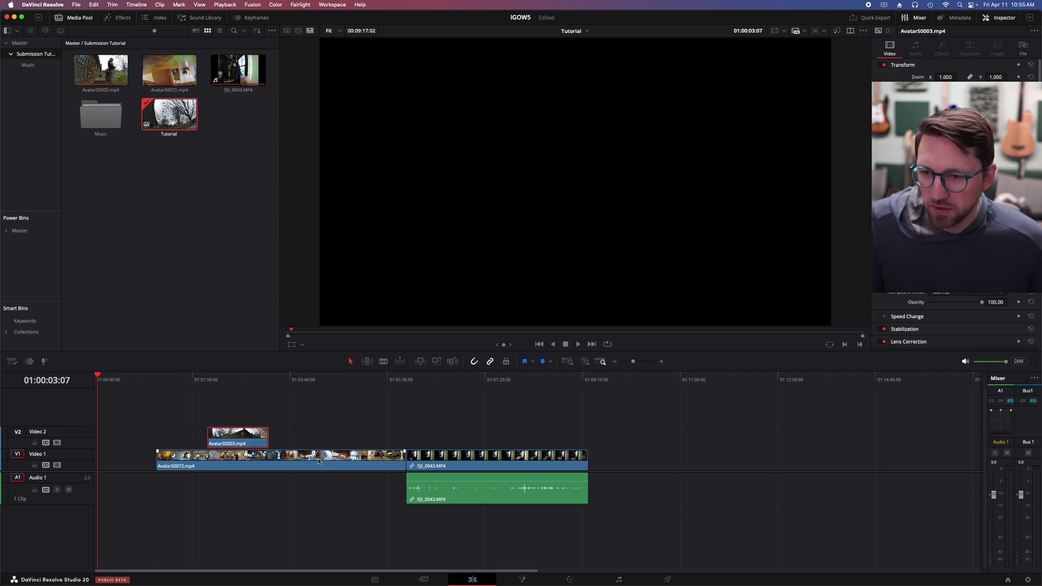
pyautogui.moveTo(216, 411)
pyautogui.mouseDown()
pyautogui.moveTo(263, 467)
pyautogui.moveTo(476, 444)
pyautogui.mouseUp()
pyautogui.click(452, 383)
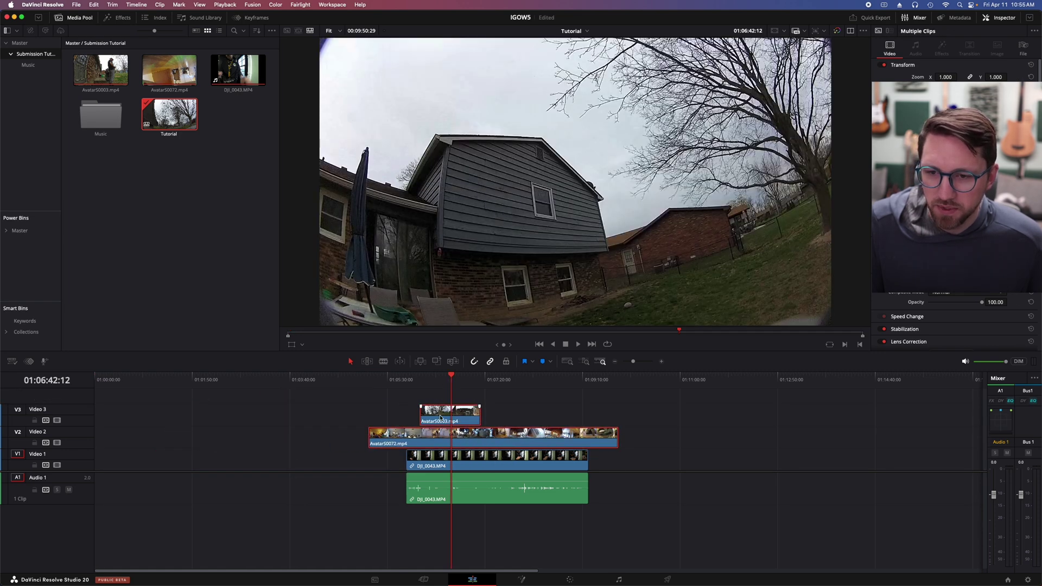
pyautogui.click(441, 418)
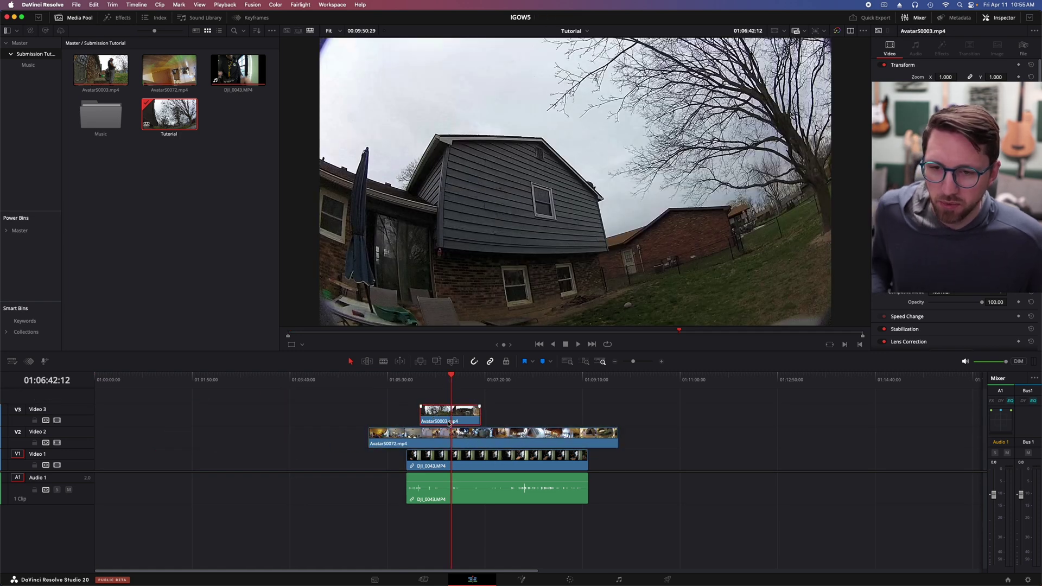
pyautogui.press('d')
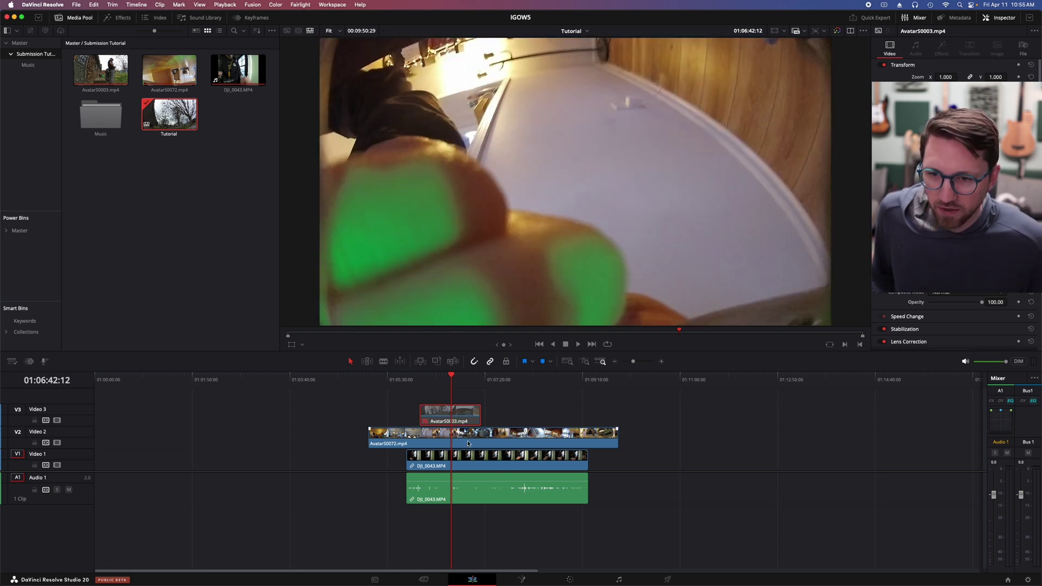
pyautogui.click(457, 441)
pyautogui.press('d')
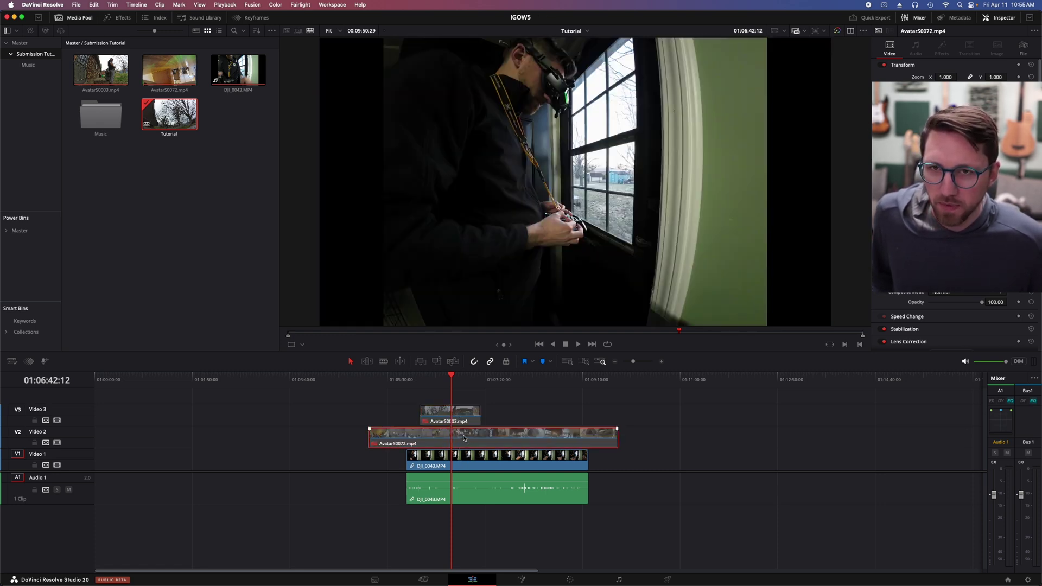
pyautogui.press('d')
pyautogui.click(460, 417)
pyautogui.press('d')
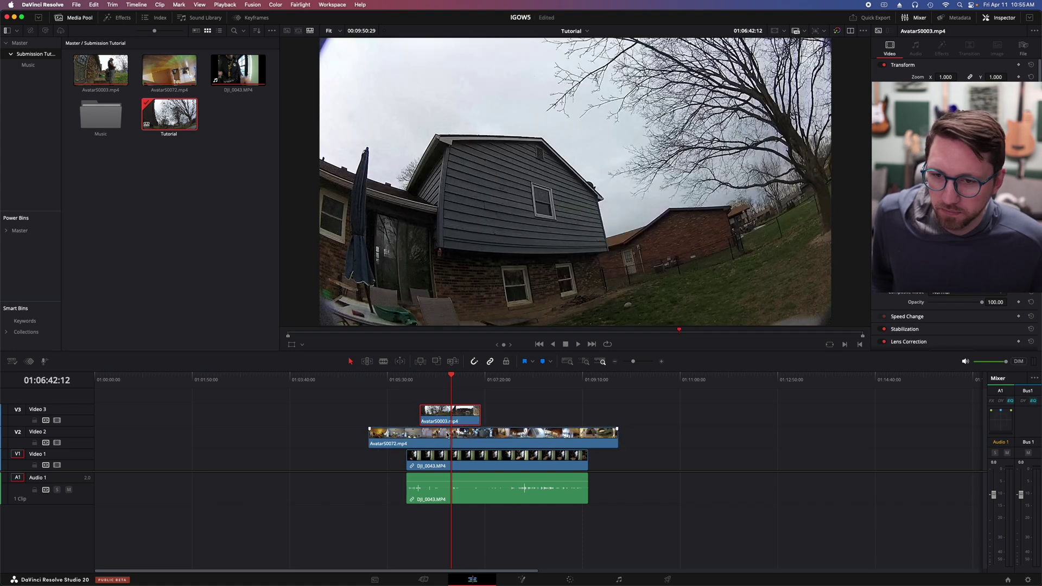
# Step: Drop Avatar50072 then Avatar50003 onto Video 1 before DJI_0043, trimming Avatar50072 shorter
pyautogui.moveTo(433, 440); pyautogui.dragTo(167, 445)
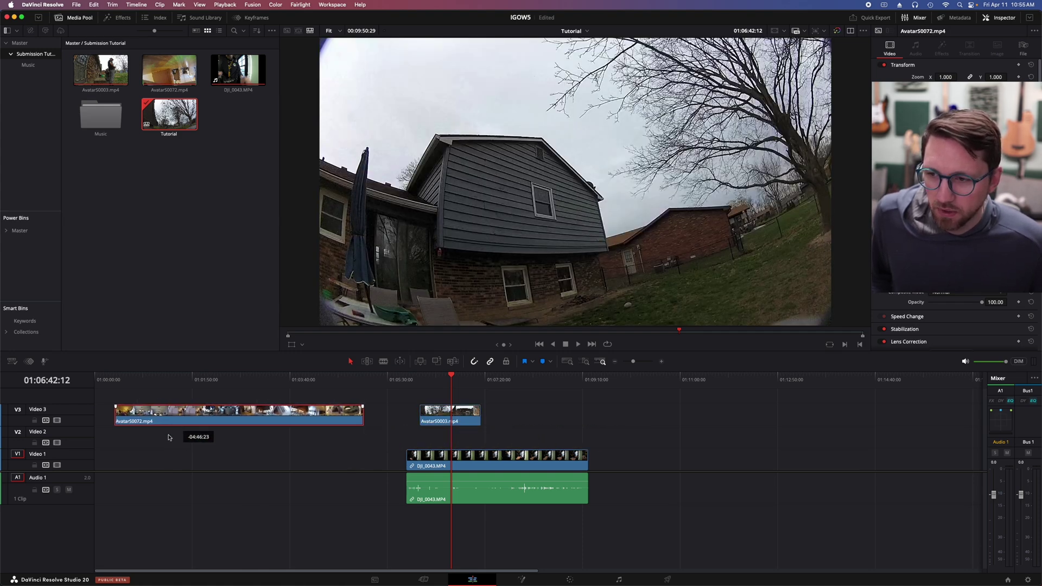
pyautogui.moveTo(432, 415); pyautogui.dragTo(384, 417)
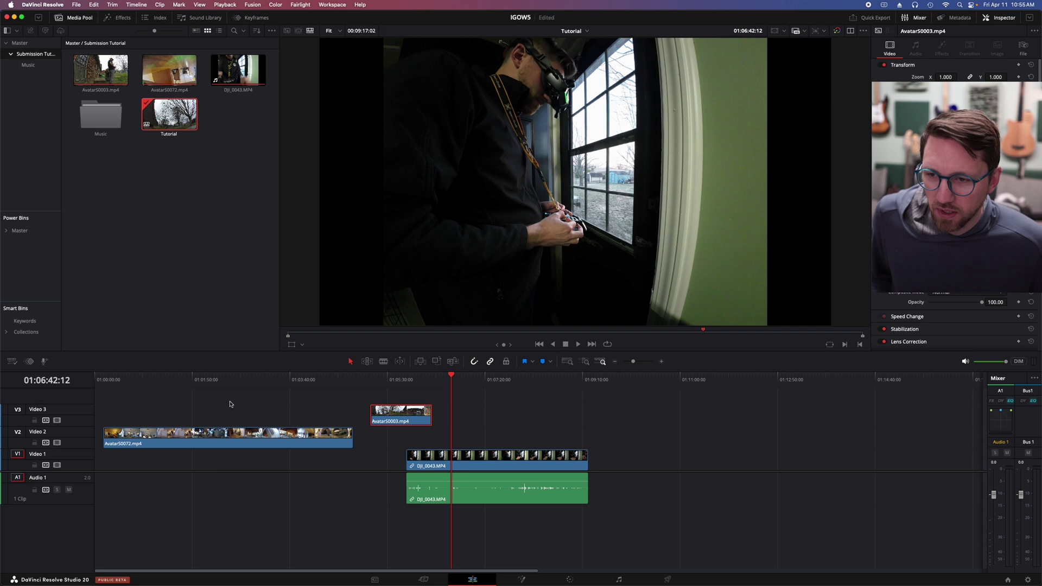
pyautogui.moveTo(230, 404); pyautogui.dragTo(591, 476)
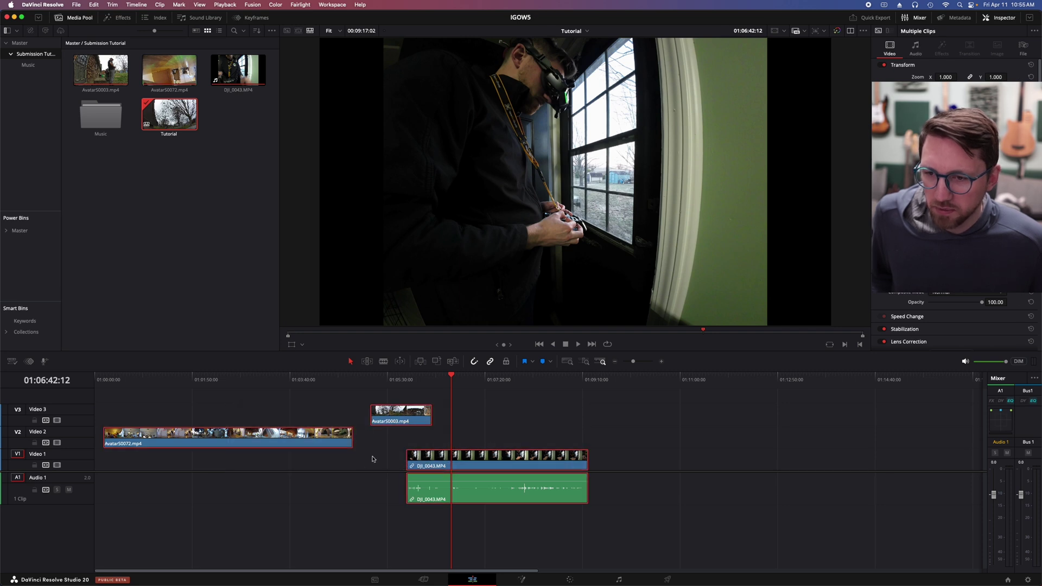
pyautogui.moveTo(342, 438); pyautogui.dragTo(334, 461)
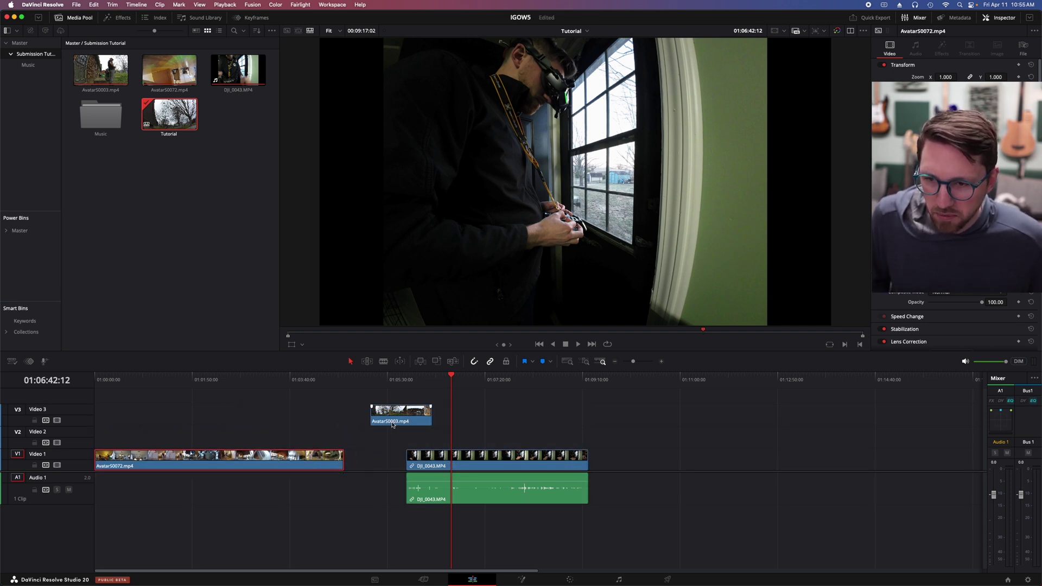
pyautogui.moveTo(392, 424); pyautogui.dragTo(385, 462)
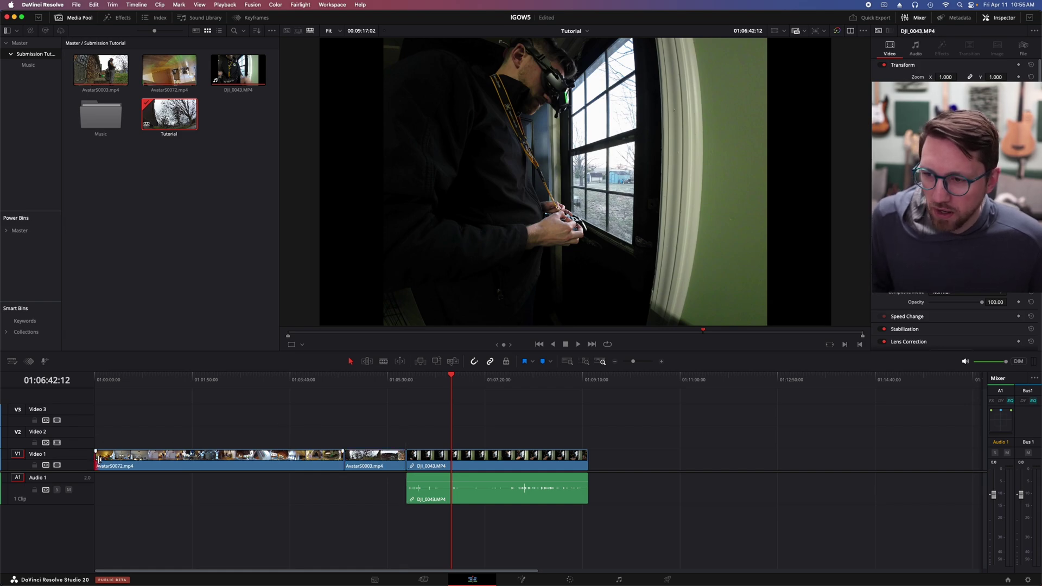
pyautogui.moveTo(96, 461)
pyautogui.mouseDown()
pyautogui.moveTo(170, 461)
pyautogui.moveTo(137, 464)
pyautogui.mouseUp()
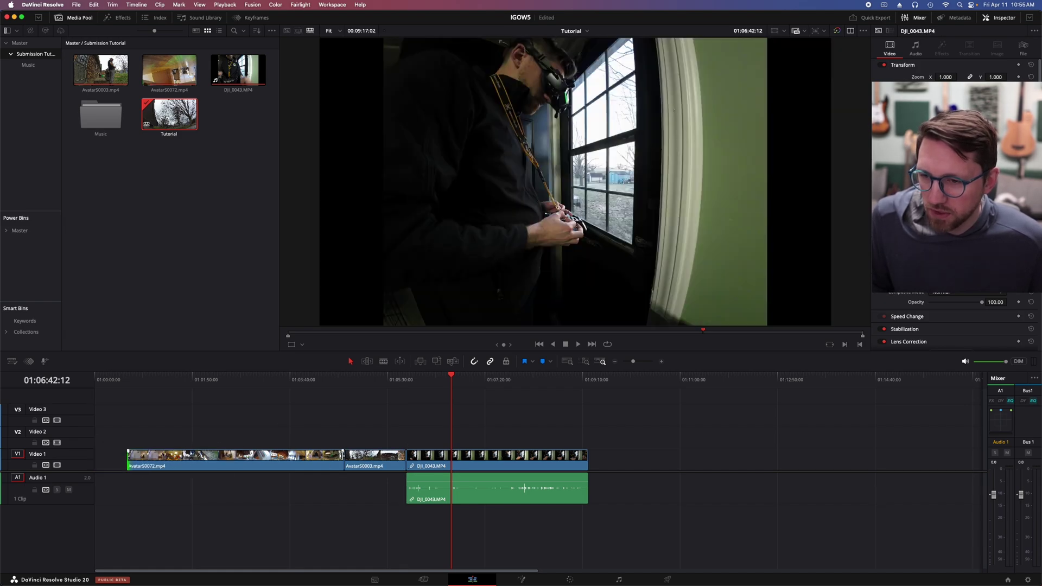
pyautogui.moveTo(344, 461)
pyautogui.mouseDown()
pyautogui.moveTo(175, 461)
pyautogui.moveTo(327, 461)
pyautogui.moveTo(234, 467)
pyautogui.moveTo(251, 458)
pyautogui.mouseUp()
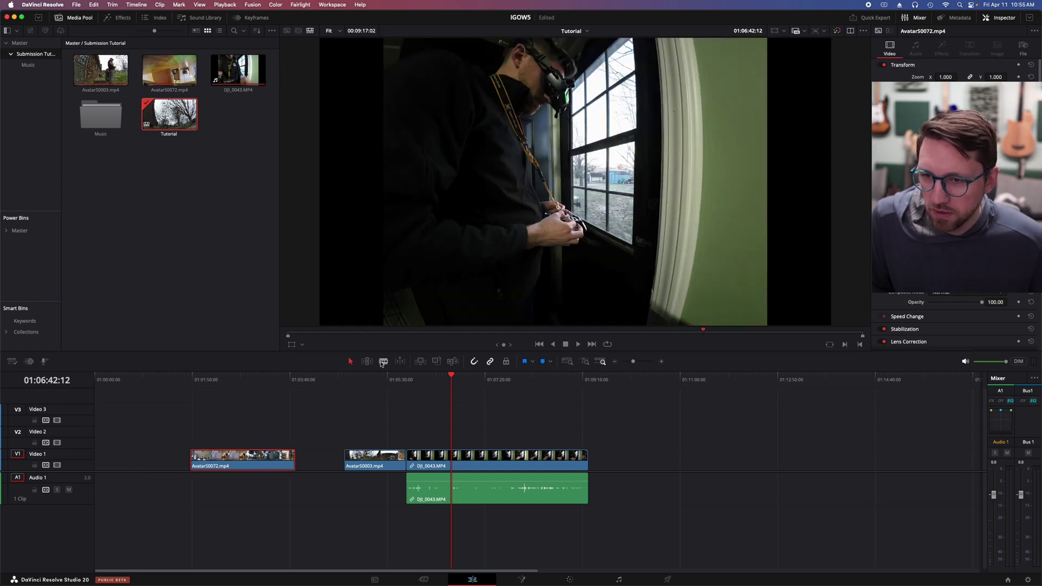
# Step: Blade-cut the Video 1 clips at four points
pyautogui.click(374, 460)
pyautogui.click(356, 460)
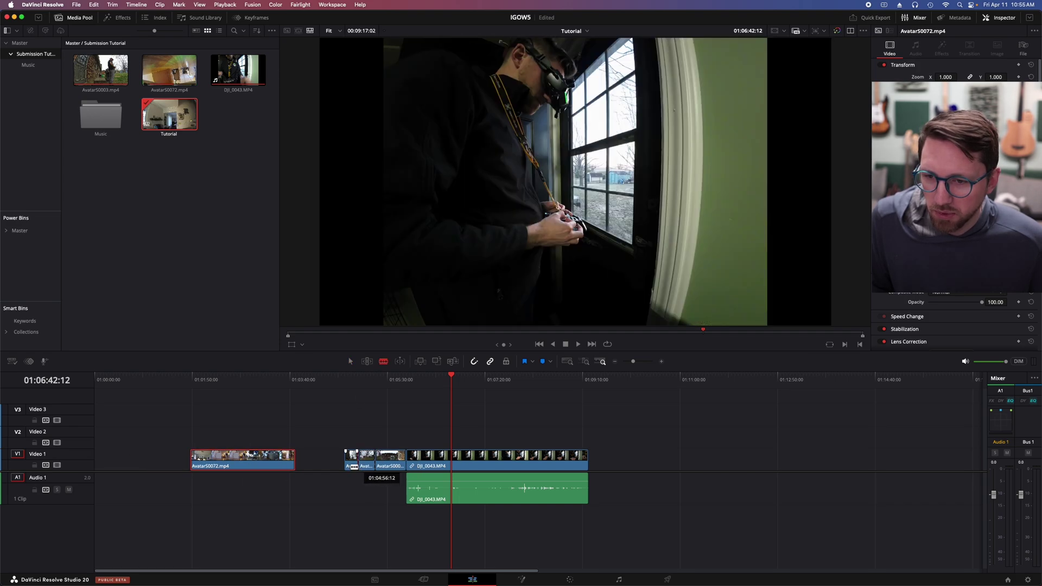
pyautogui.click(260, 461)
pyautogui.click(217, 460)
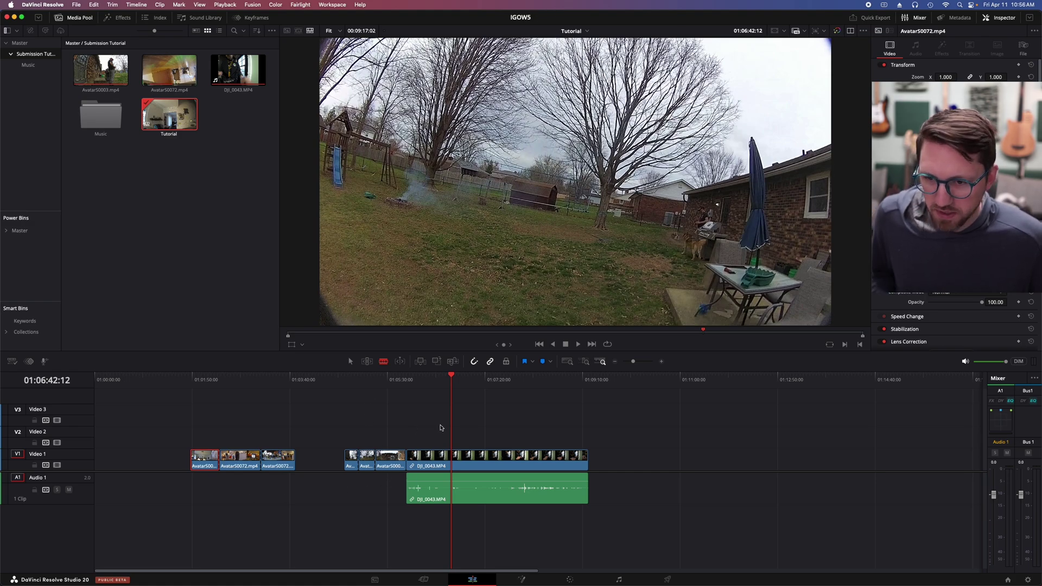
# Step: Ripple-trim the clip edges to close the gaps, returning to Selection mode
pyautogui.moveTo(345, 459)
pyautogui.mouseDown()
pyautogui.moveTo(287, 460)
pyautogui.moveTo(298, 419)
pyautogui.mouseUp()
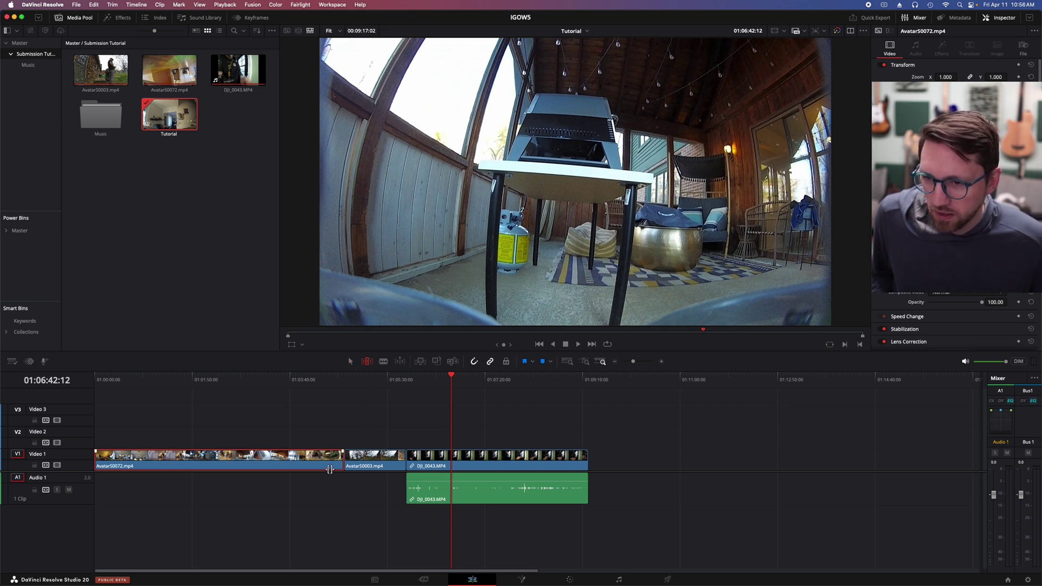
pyautogui.moveTo(341, 456)
pyautogui.mouseDown()
pyautogui.moveTo(174, 459)
pyautogui.moveTo(340, 459)
pyautogui.moveTo(251, 464)
pyautogui.mouseUp()
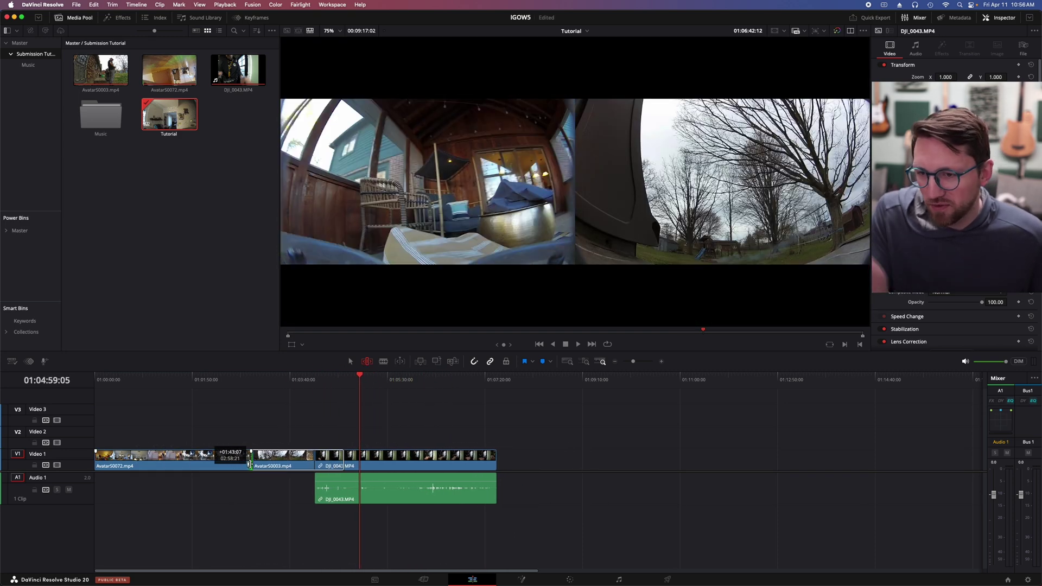
pyautogui.moveTo(252, 463); pyautogui.dragTo(274, 461)
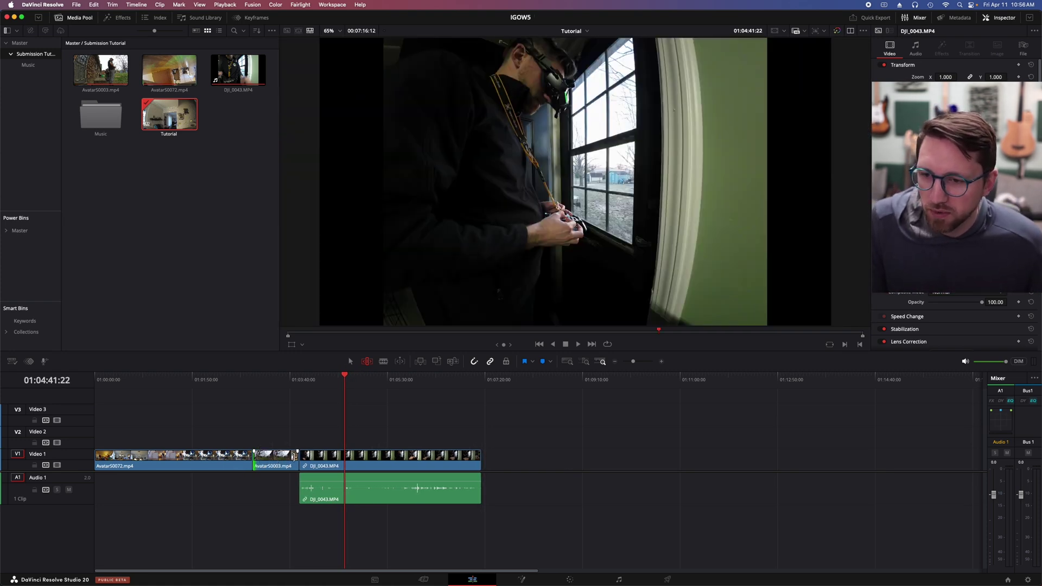
pyautogui.moveTo(252, 460); pyautogui.dragTo(149, 461)
pyautogui.press('a')
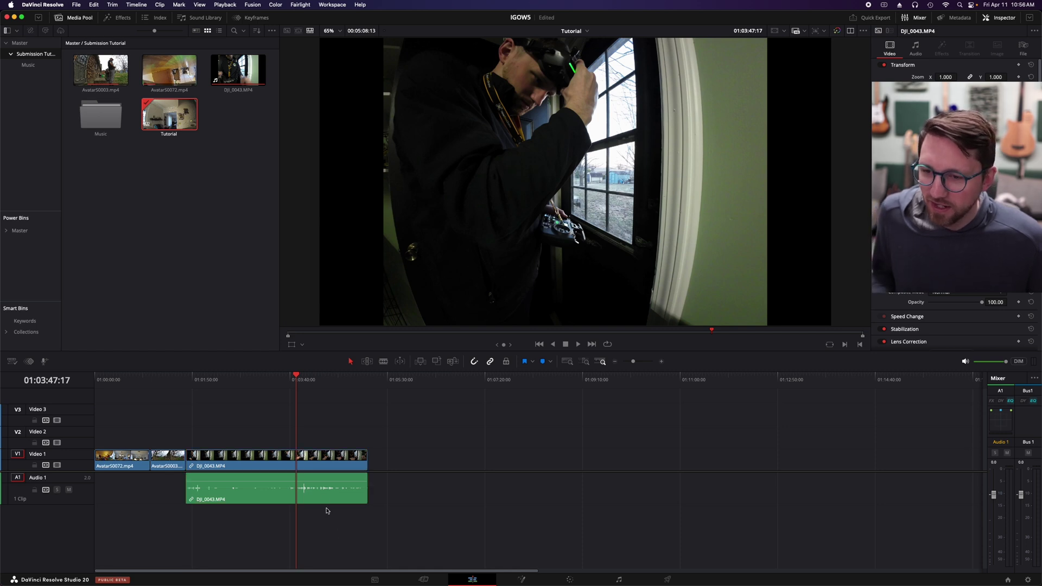
pyautogui.moveTo(323, 498)
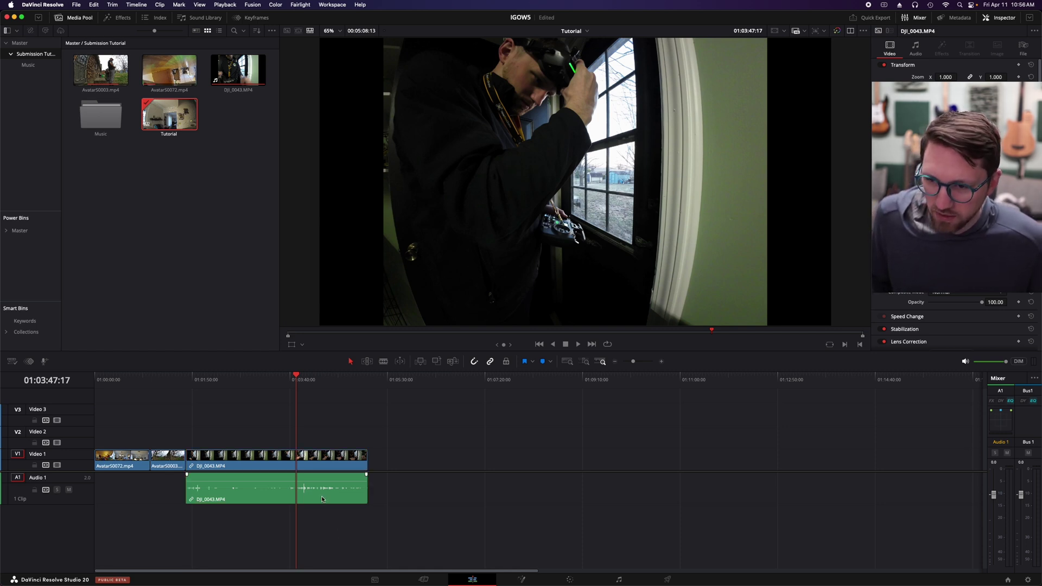
# Step: Show the DJI_0043 audio clip's volume settings, undoing an accidental deletion of it
pyautogui.click(323, 499)
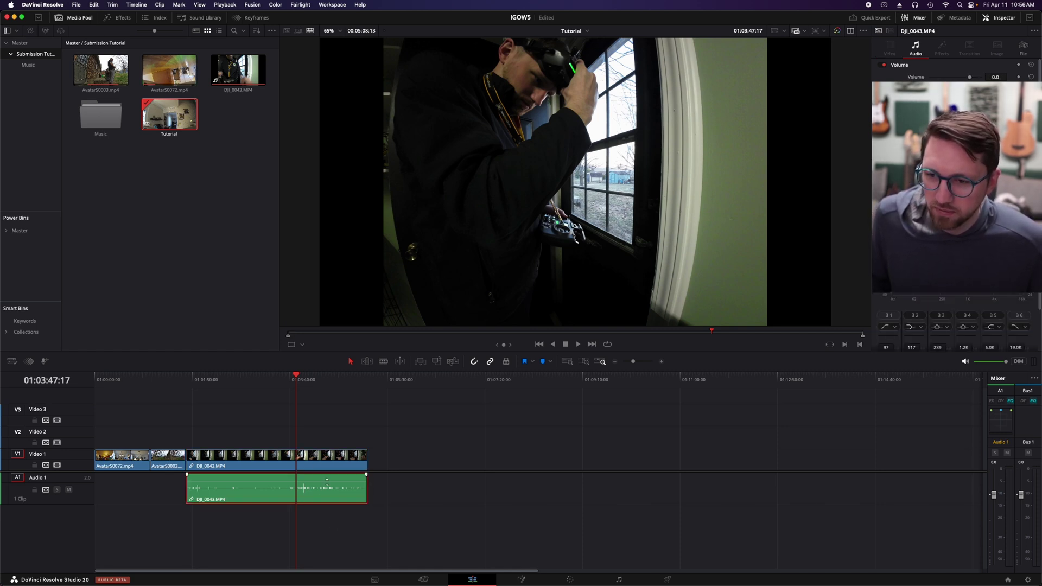
pyautogui.press('Delete')
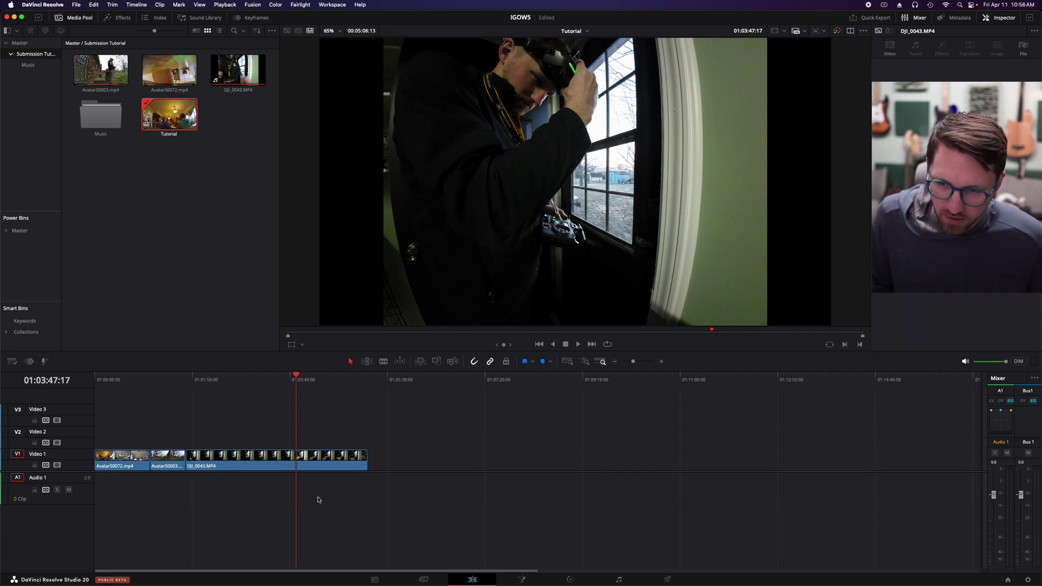
pyautogui.hotkey('ctrl', 'z')
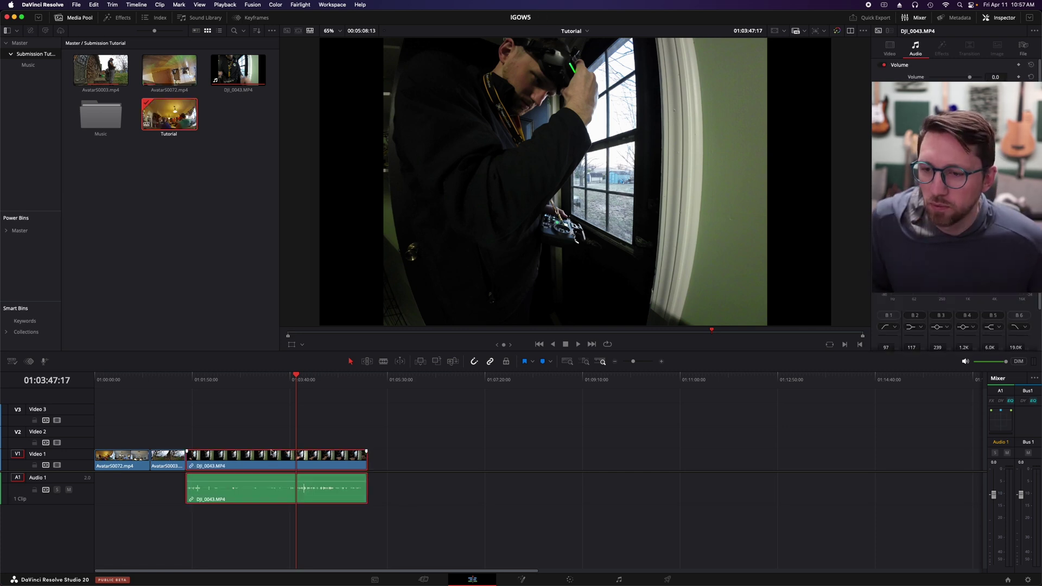
# Step: Load DJI_0043 into the Source Viewer, with source and timeline viewers side by side
pyautogui.doubleClick(236, 71)
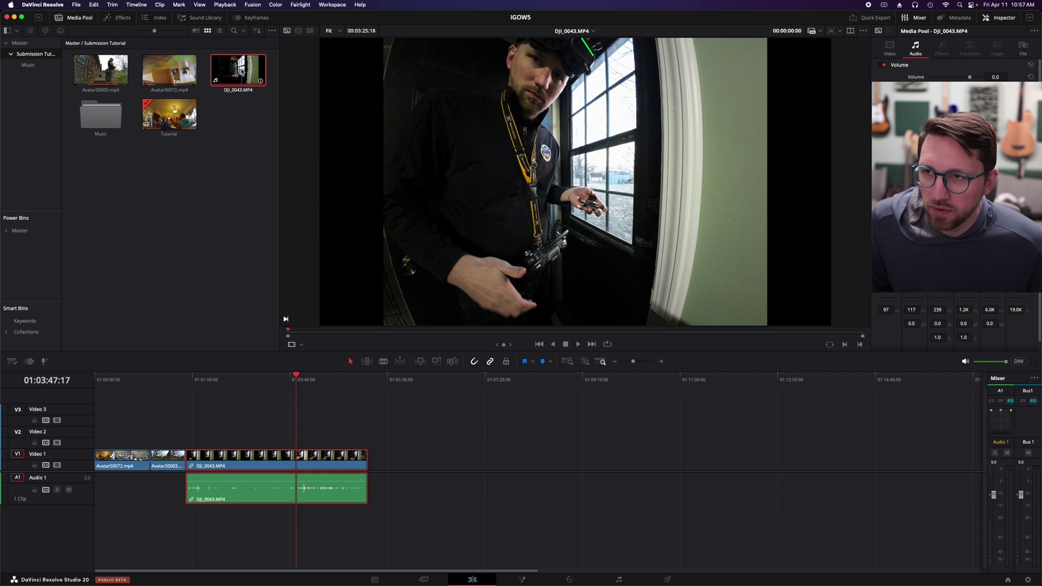
pyautogui.moveTo(575, 182)
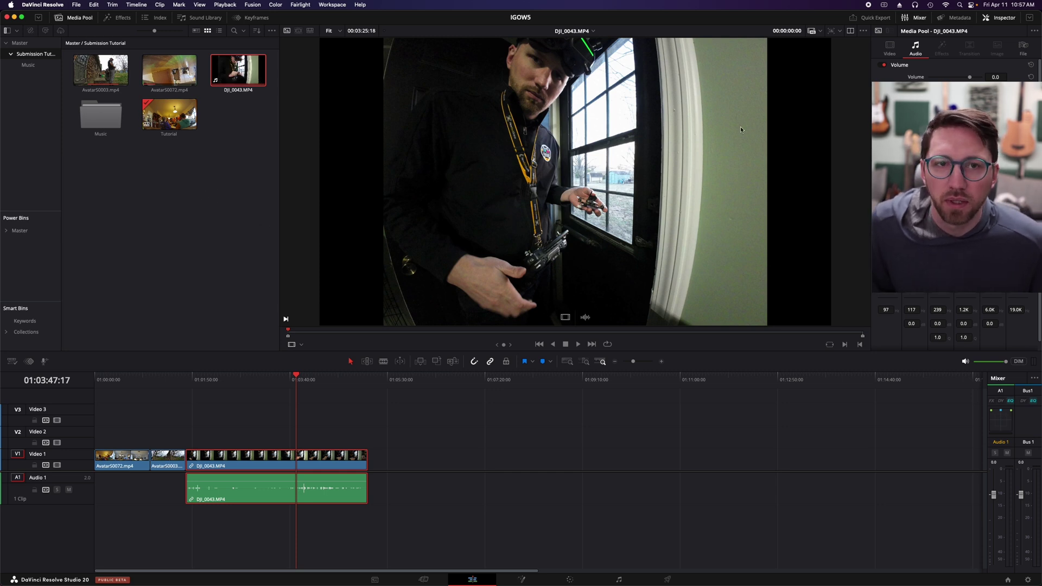
pyautogui.click(851, 32)
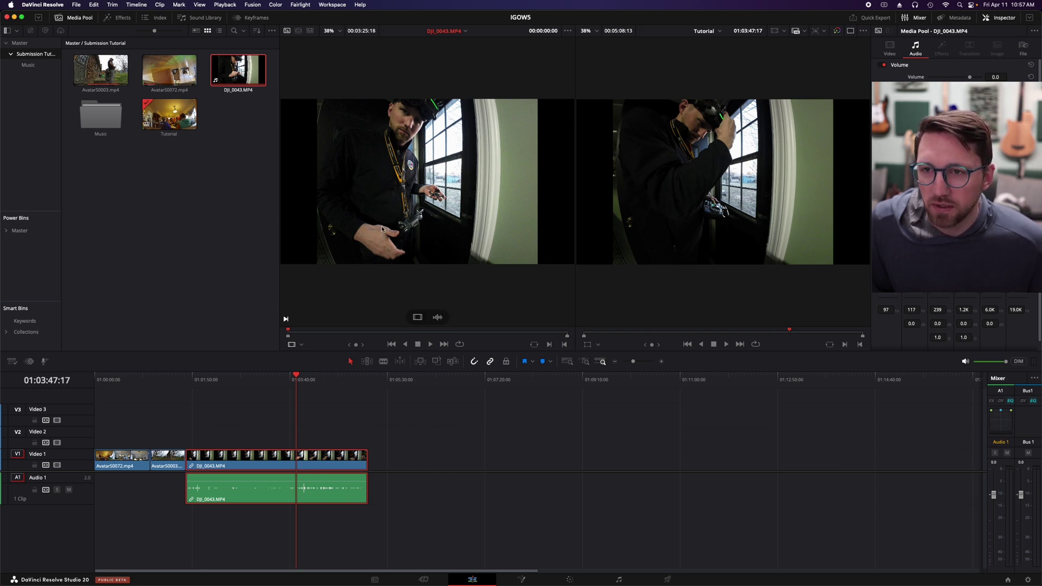
pyautogui.click(168, 70)
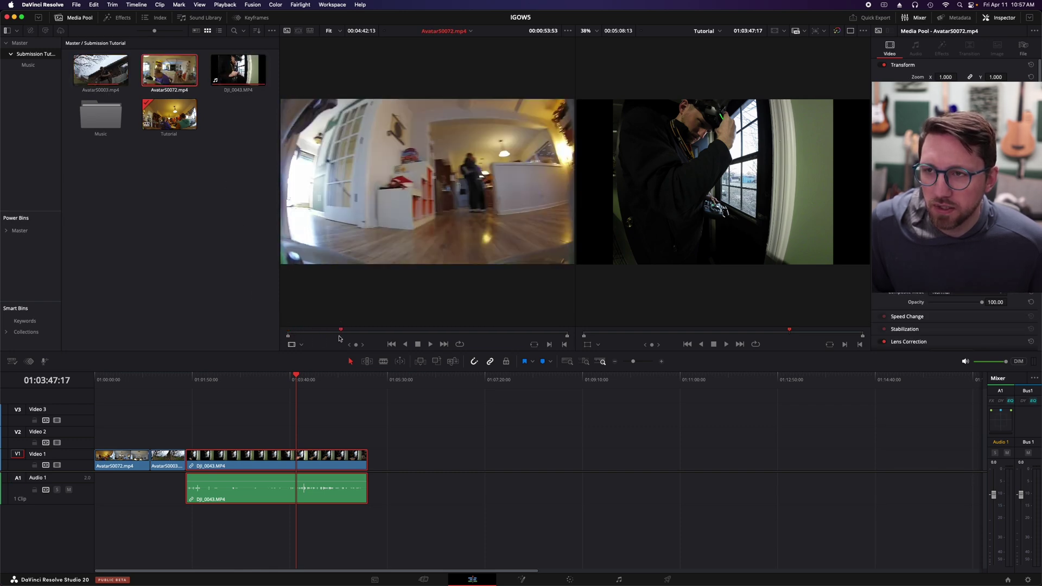
pyautogui.click(234, 87)
# Step: Scrub DJI_0043 forward to the controller close-up near 00:02:15:22
pyautogui.moveTo(330, 333); pyautogui.dragTo(376, 334)
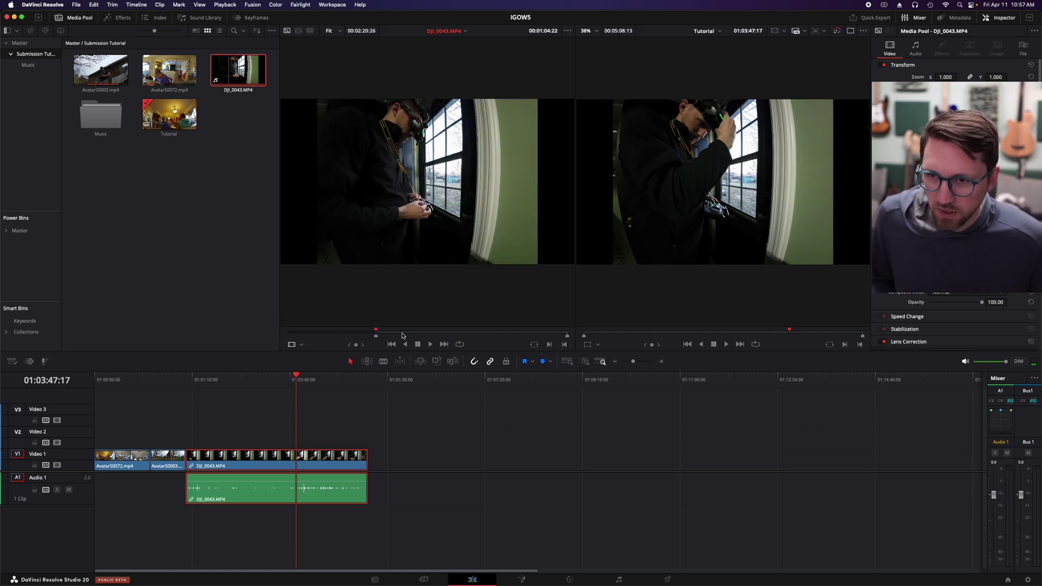
pyautogui.moveTo(402, 335); pyautogui.dragTo(472, 335)
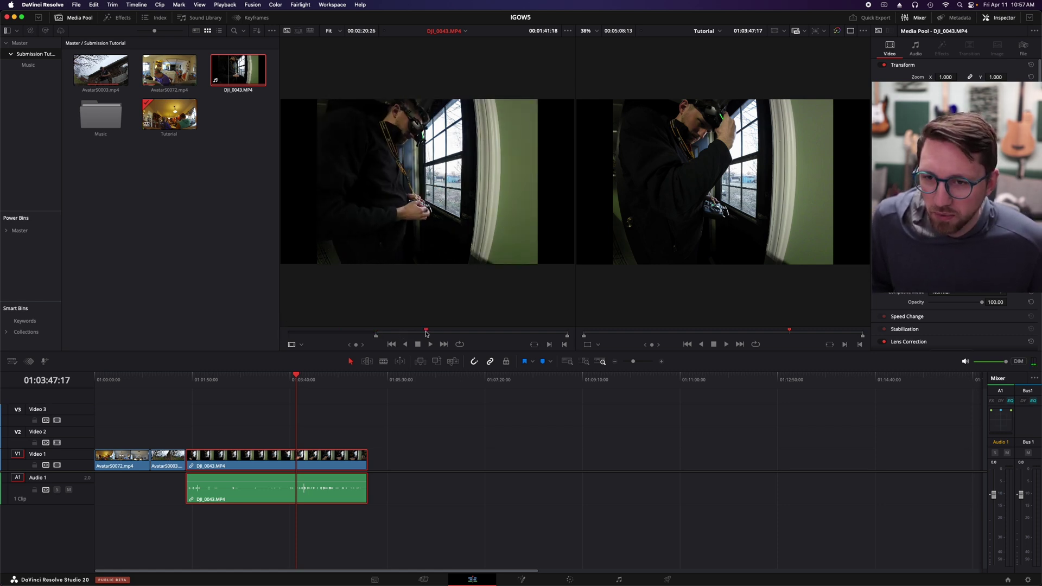
pyautogui.click(471, 336)
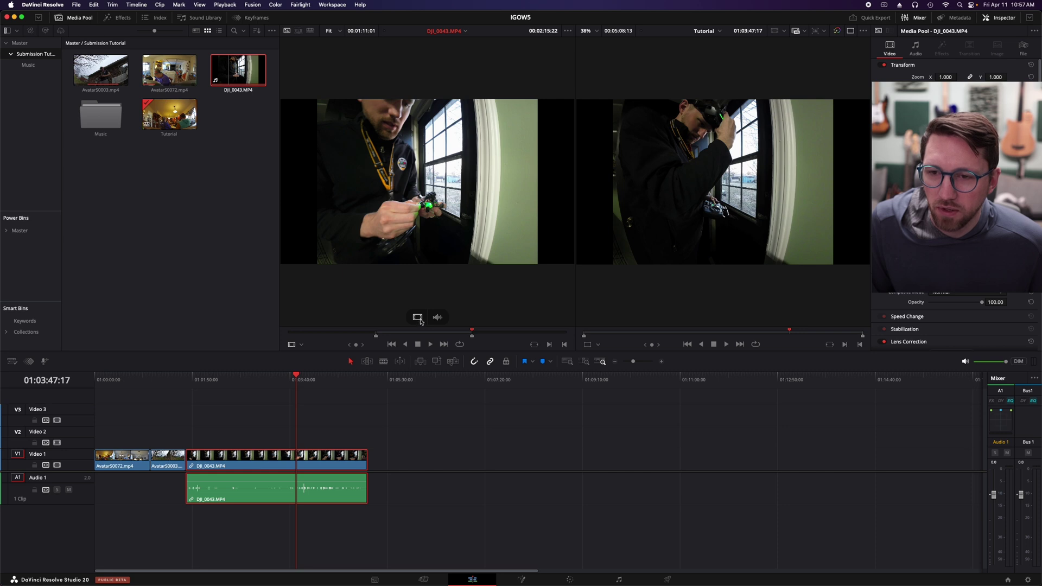
# Step: Place a DJI_0043 shot on Video 2, add two along Video 1, and shift the top one later
pyautogui.moveTo(417, 317)
pyautogui.mouseDown()
pyautogui.moveTo(803, 112)
pyautogui.moveTo(822, 112)
pyautogui.mouseUp()
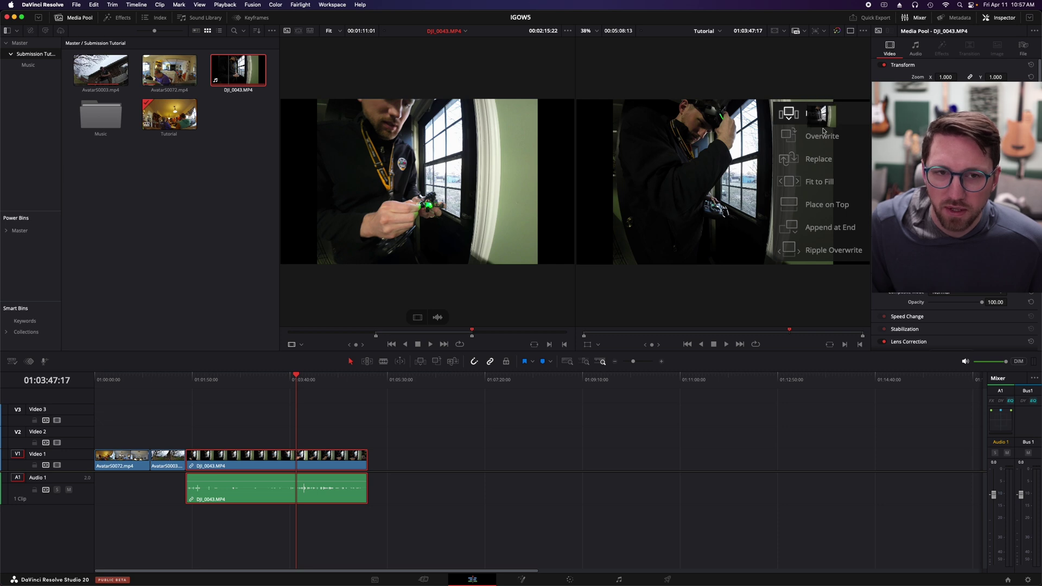
pyautogui.moveTo(823, 113)
pyautogui.mouseDown()
pyautogui.moveTo(823, 227)
pyautogui.moveTo(823, 203)
pyautogui.mouseUp()
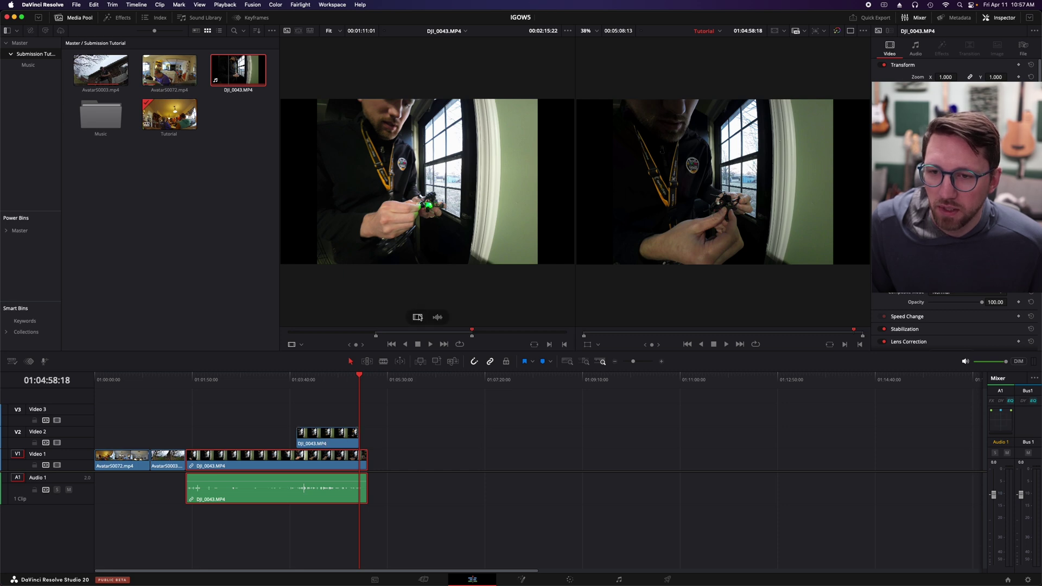
pyautogui.moveTo(417, 317); pyautogui.dragTo(391, 466)
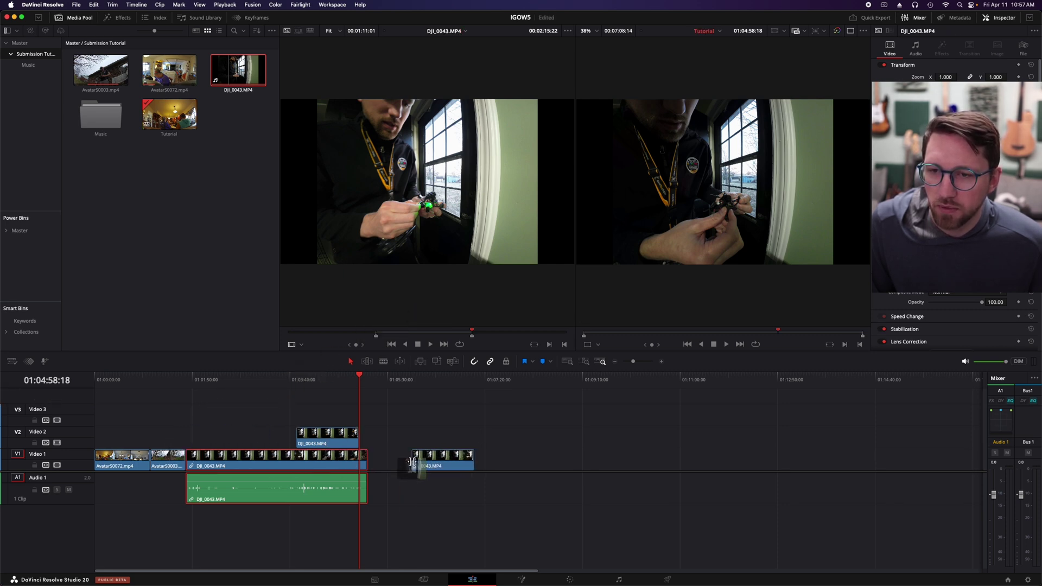
pyautogui.moveTo(391, 466); pyautogui.dragTo(414, 466)
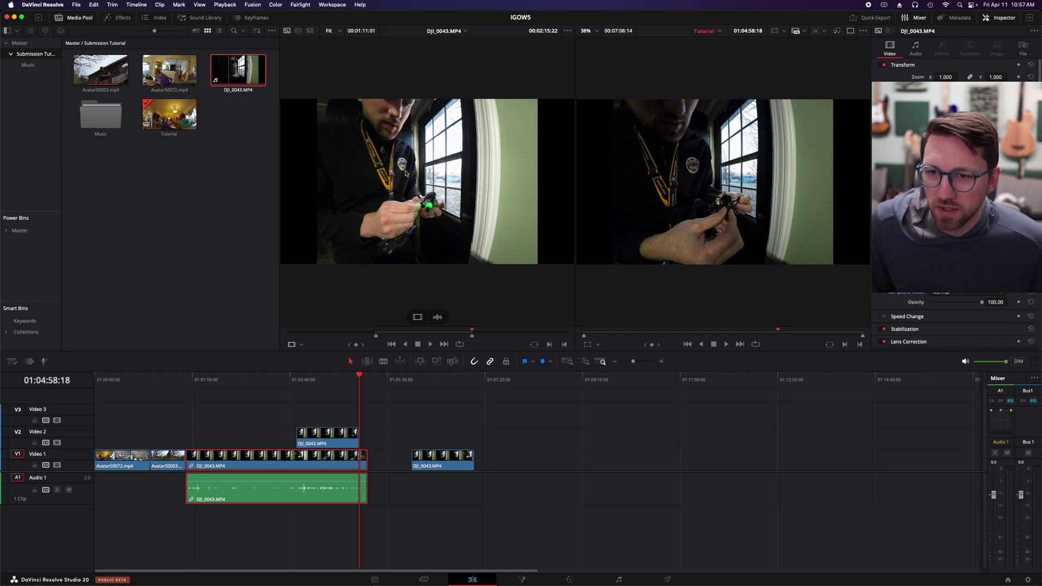
pyautogui.moveTo(438, 248); pyautogui.dragTo(534, 464)
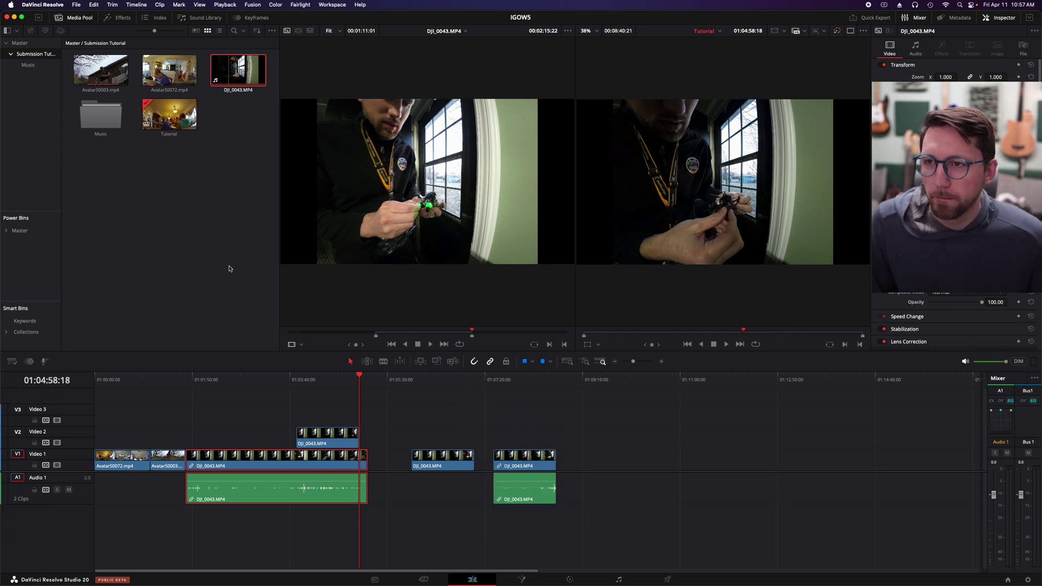
pyautogui.moveTo(325, 436); pyautogui.dragTo(390, 436)
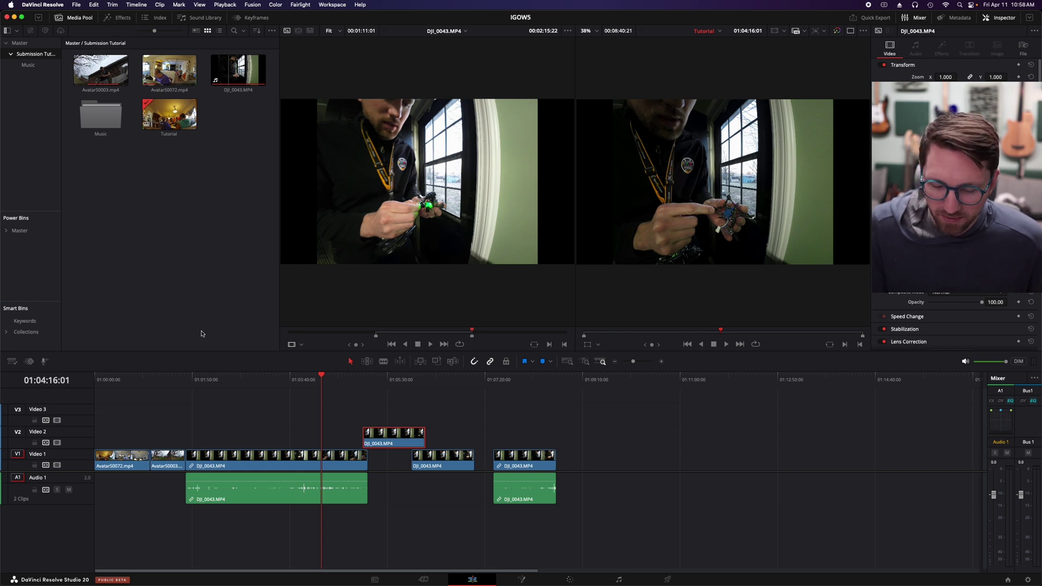
# Step: Drag the plain Text title from Toolbox > Titles onto Video 3 and select it
pyautogui.click(119, 18)
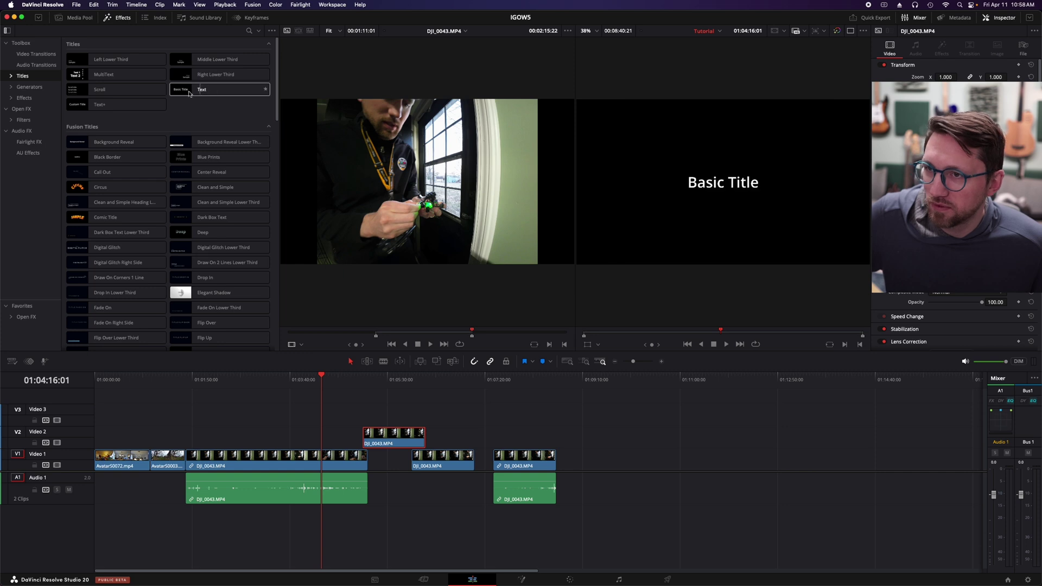
pyautogui.moveTo(190, 93)
pyautogui.mouseDown()
pyautogui.moveTo(308, 411)
pyautogui.moveTo(331, 415)
pyautogui.mouseUp()
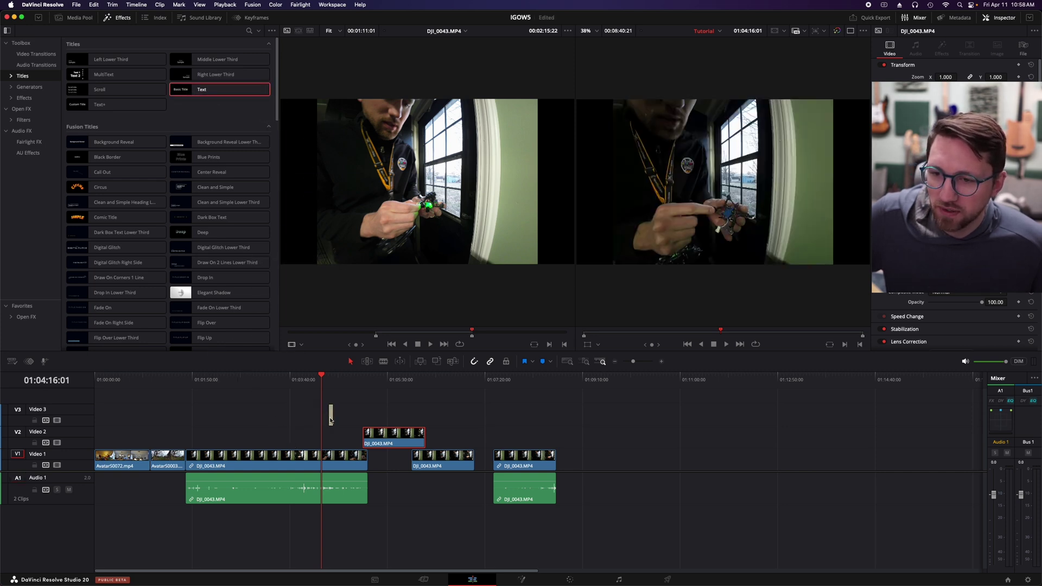
pyautogui.click(331, 414)
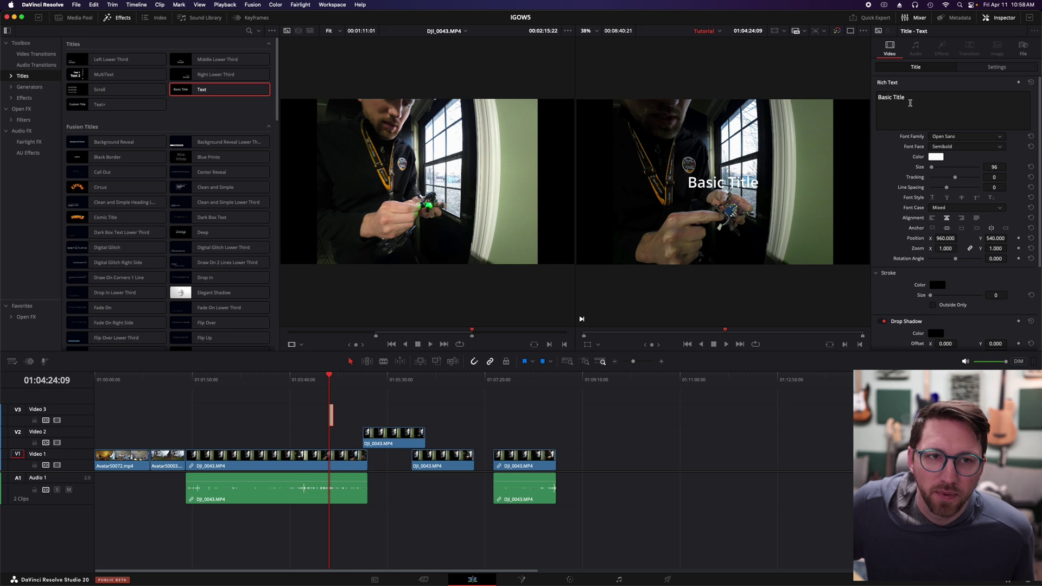
# Step: Replace the title text with 'Awesome Titles' and move the clip earlier
pyautogui.moveTo(910, 101); pyautogui.dragTo(876, 97)
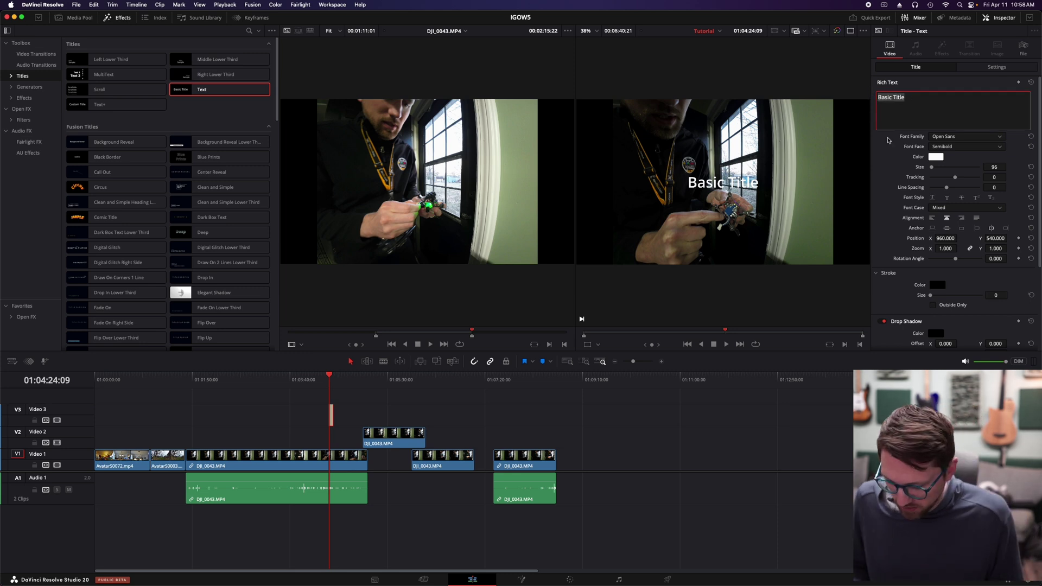
pyautogui.write('Awe')
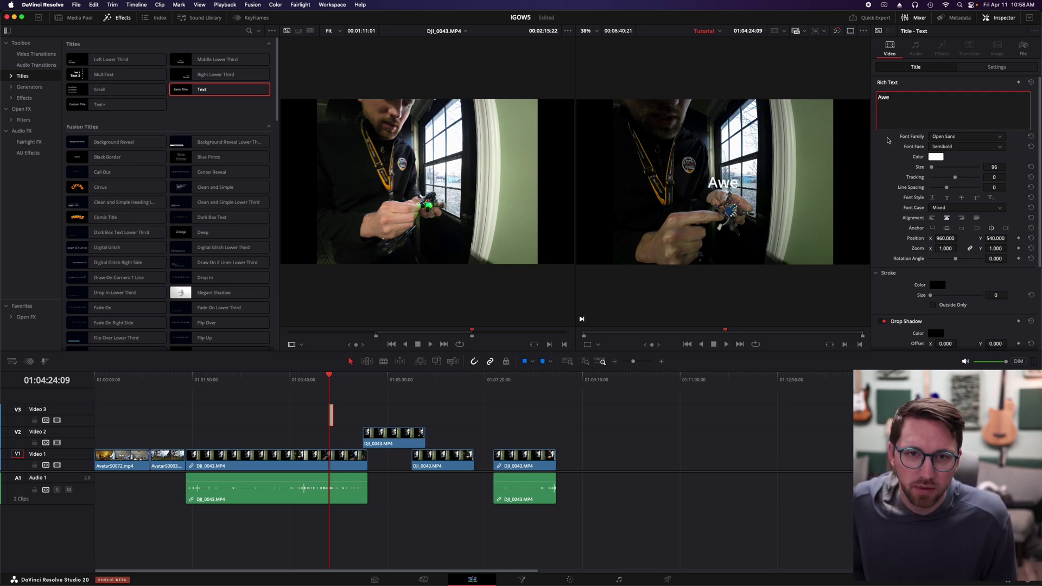
pyautogui.write('some T')
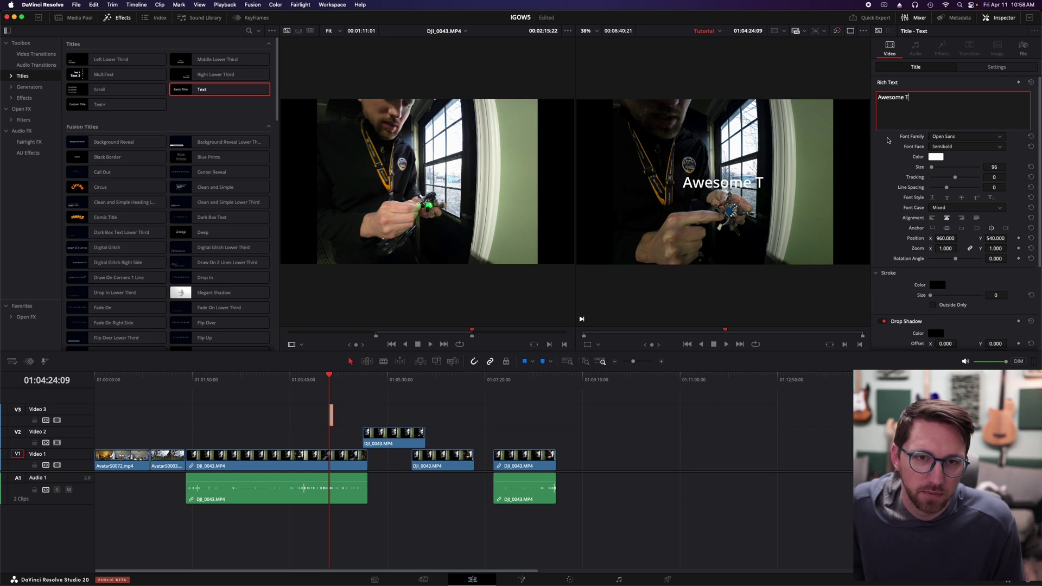
pyautogui.write('itles')
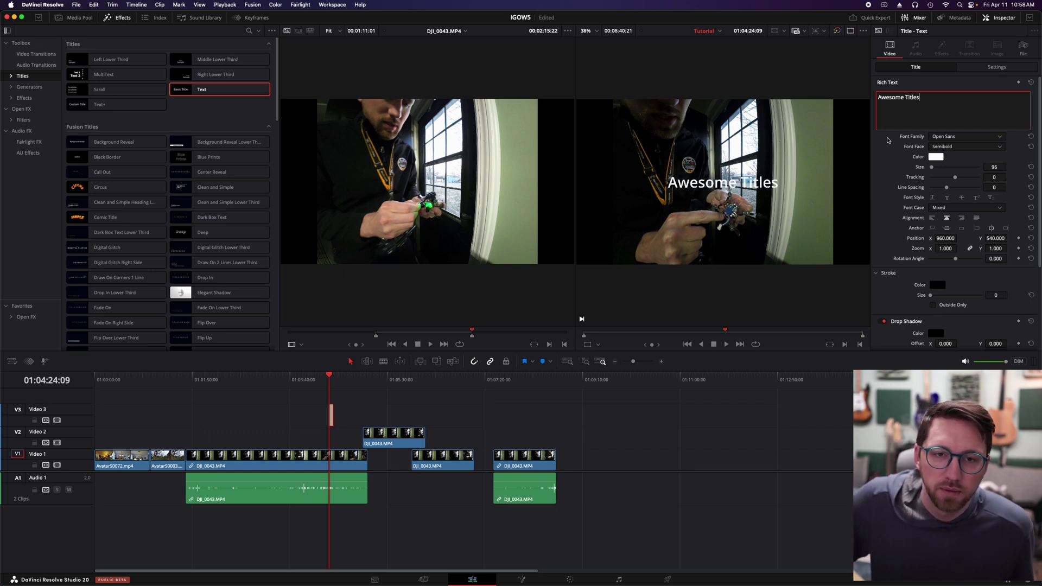
pyautogui.click(331, 422)
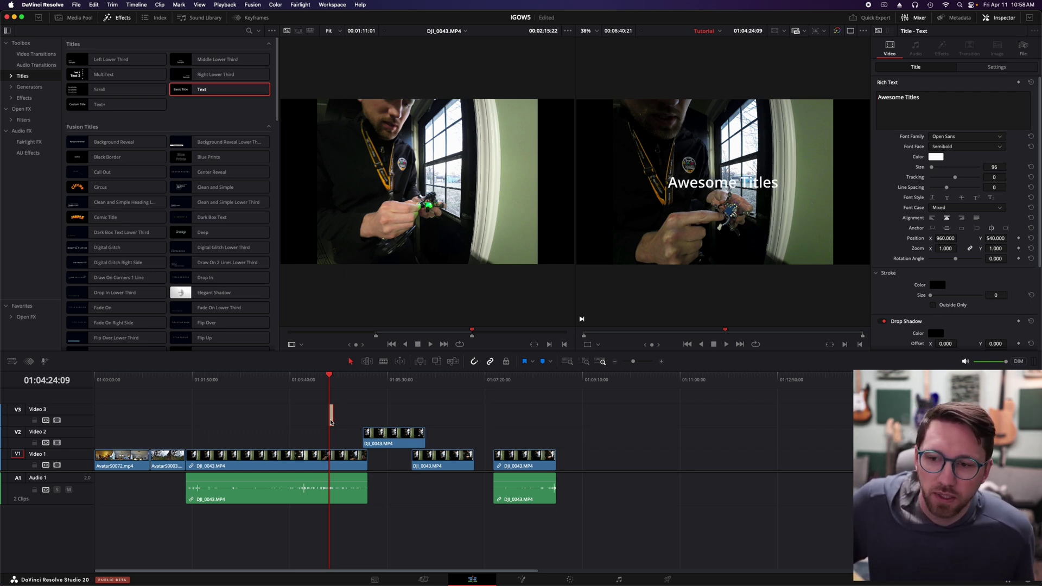
pyautogui.moveTo(331, 421); pyautogui.dragTo(262, 417)
pyautogui.click(265, 381)
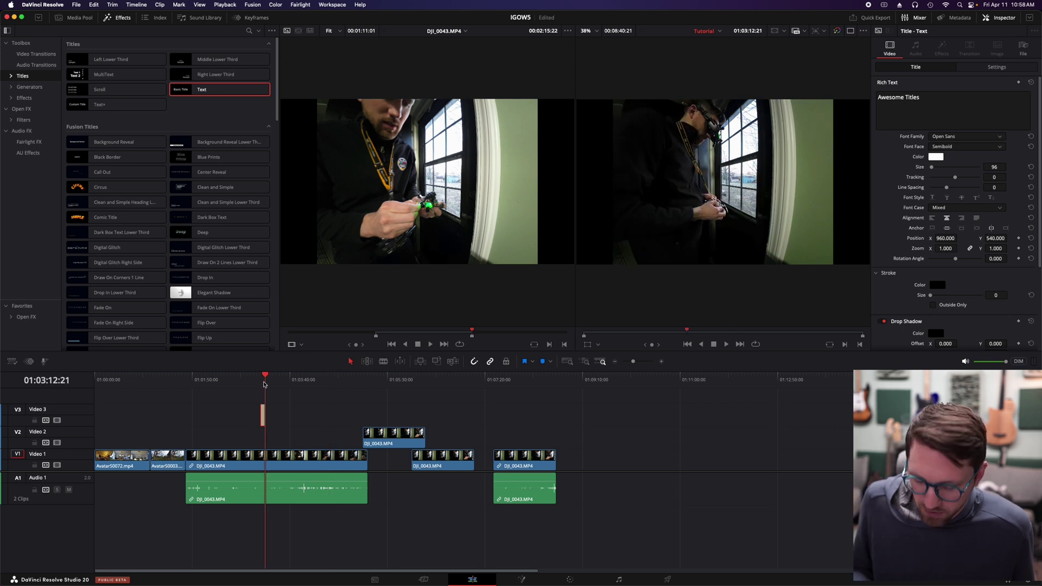
pyautogui.scroll(3, 388, 400)
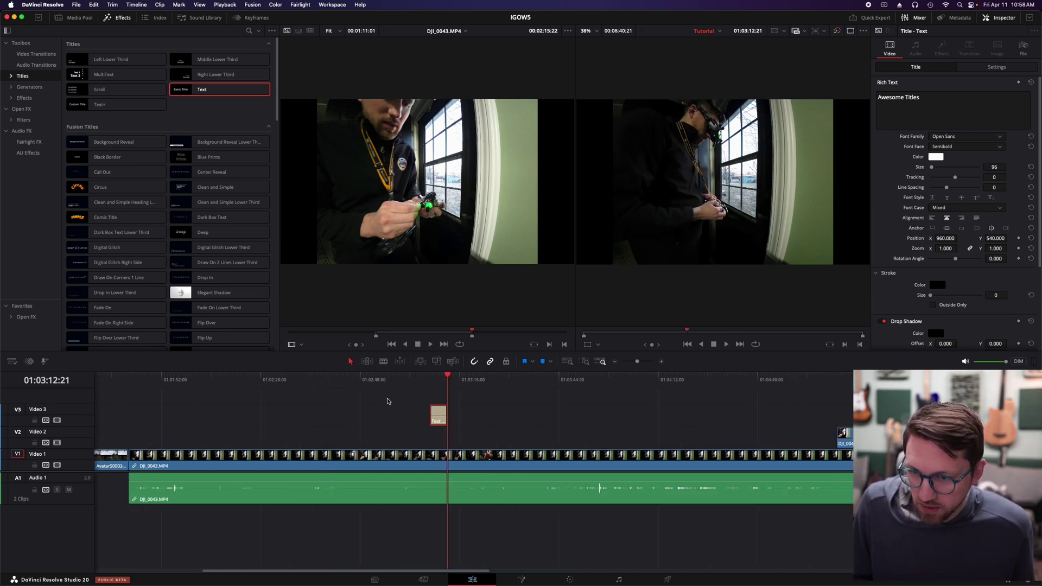
pyautogui.scroll(2, 555, 426)
pyautogui.scroll(2, 554, 426)
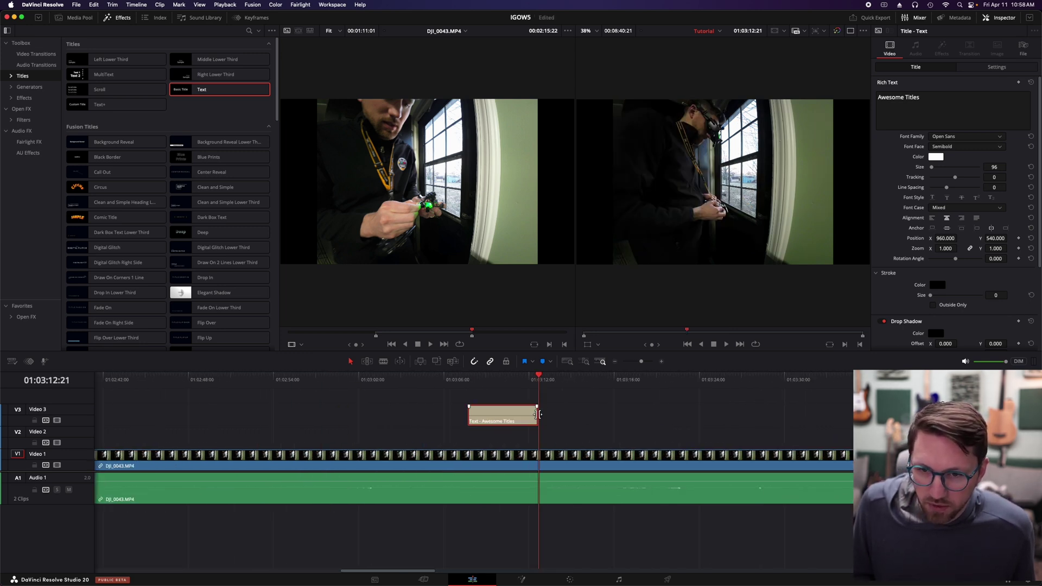
# Step: Lengthen the Awesome Titles clip, move it onto Video 2, and preview it
pyautogui.moveTo(539, 415); pyautogui.dragTo(662, 415)
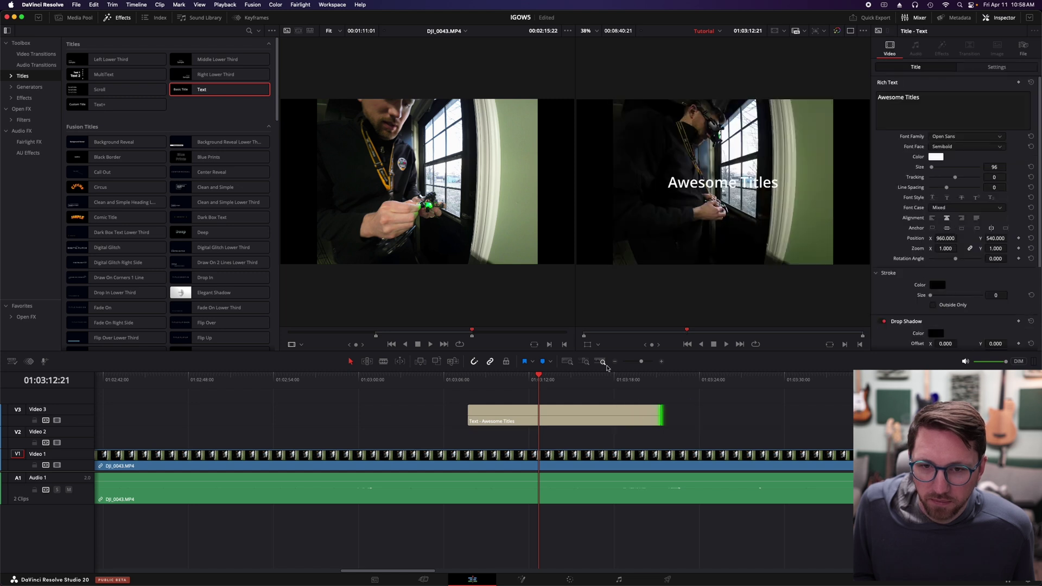
pyautogui.moveTo(643, 363); pyautogui.dragTo(644, 364)
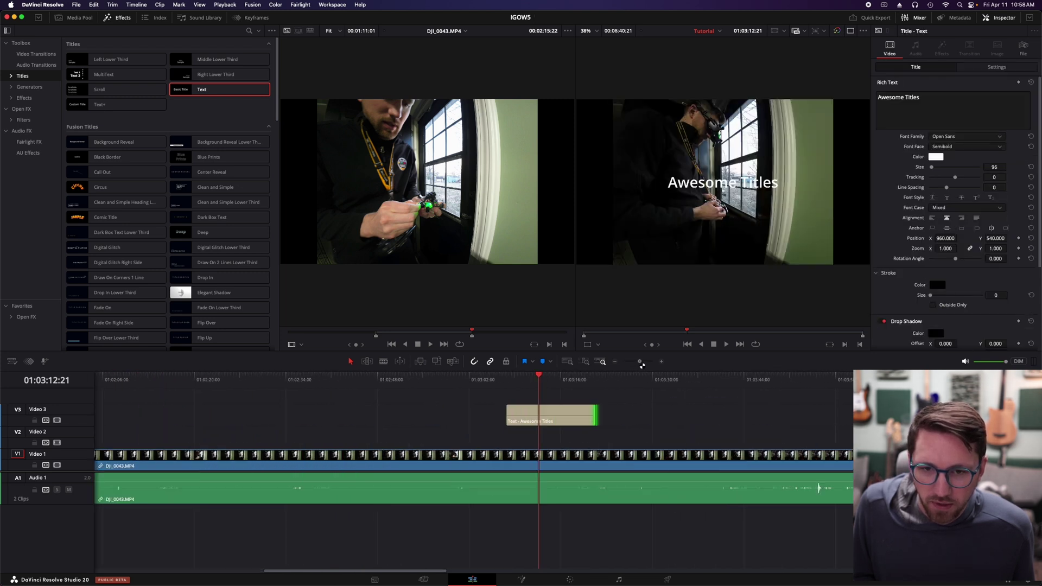
pyautogui.moveTo(480, 415); pyautogui.dragTo(475, 434)
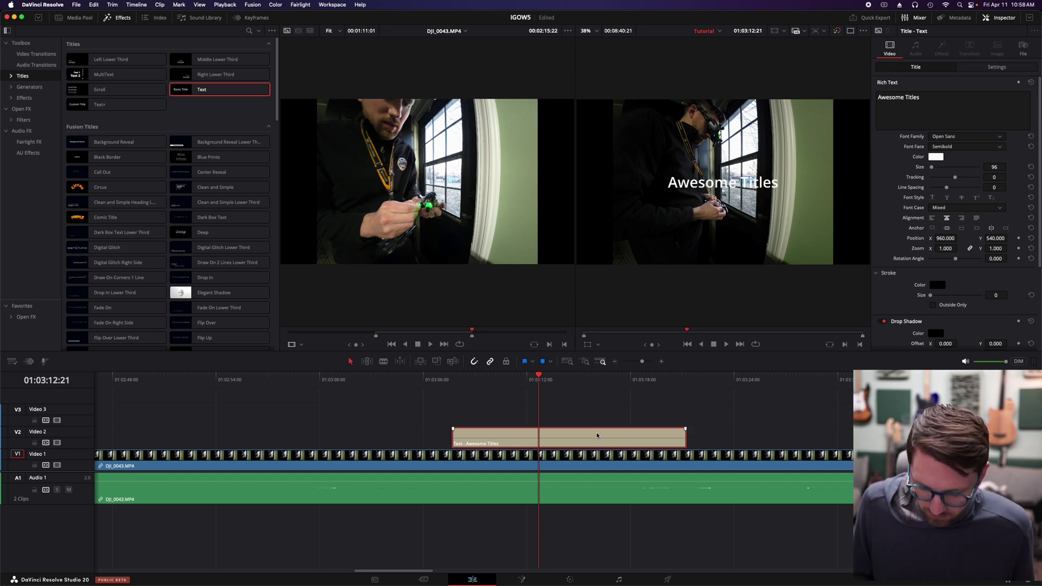
pyautogui.moveTo(538, 377); pyautogui.dragTo(557, 376)
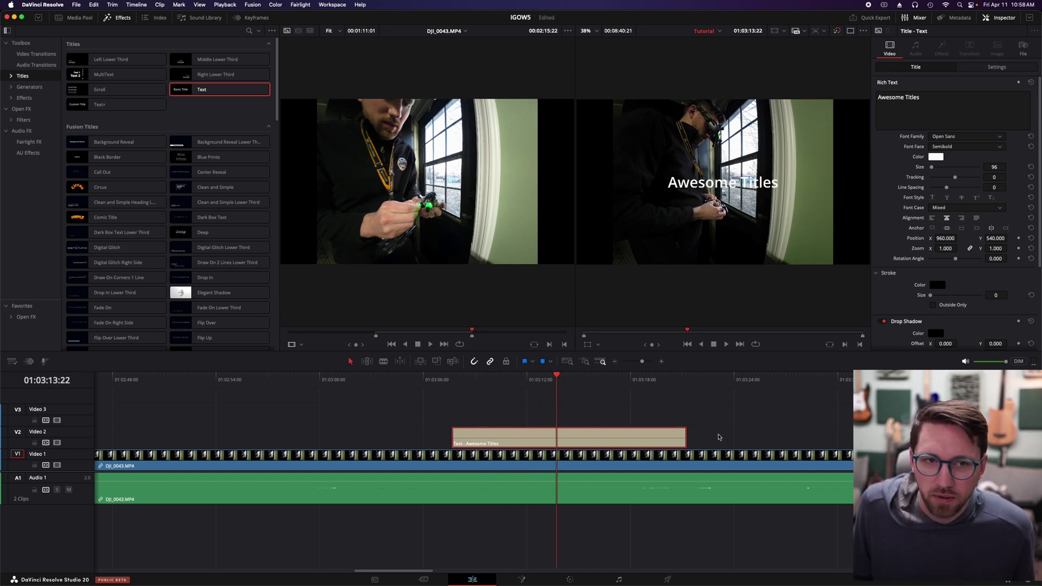
pyautogui.scroll(-2, 932, 308)
pyautogui.scroll(-1, 933, 307)
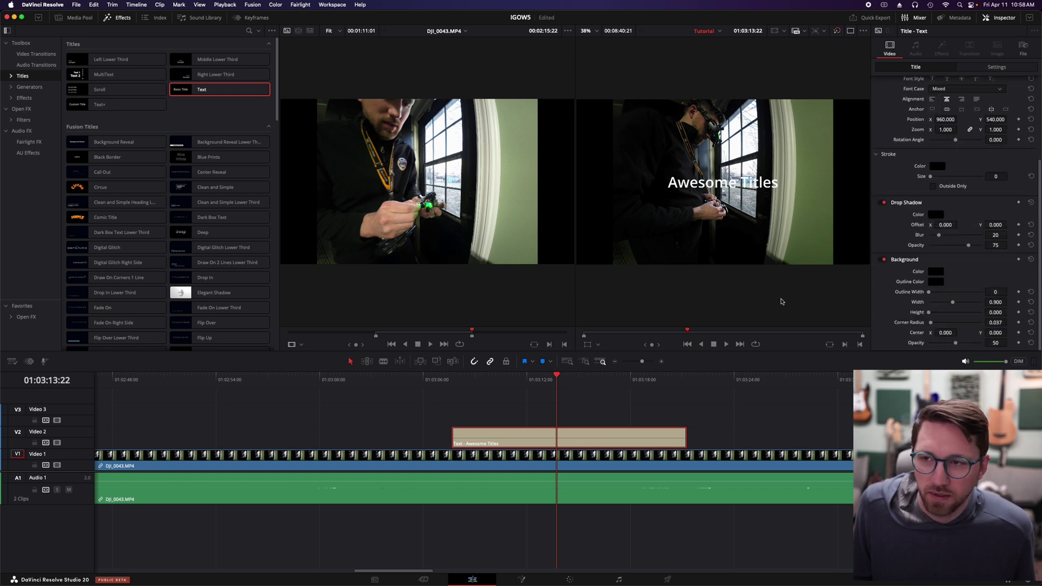
pyautogui.scroll(-5, 134, 262)
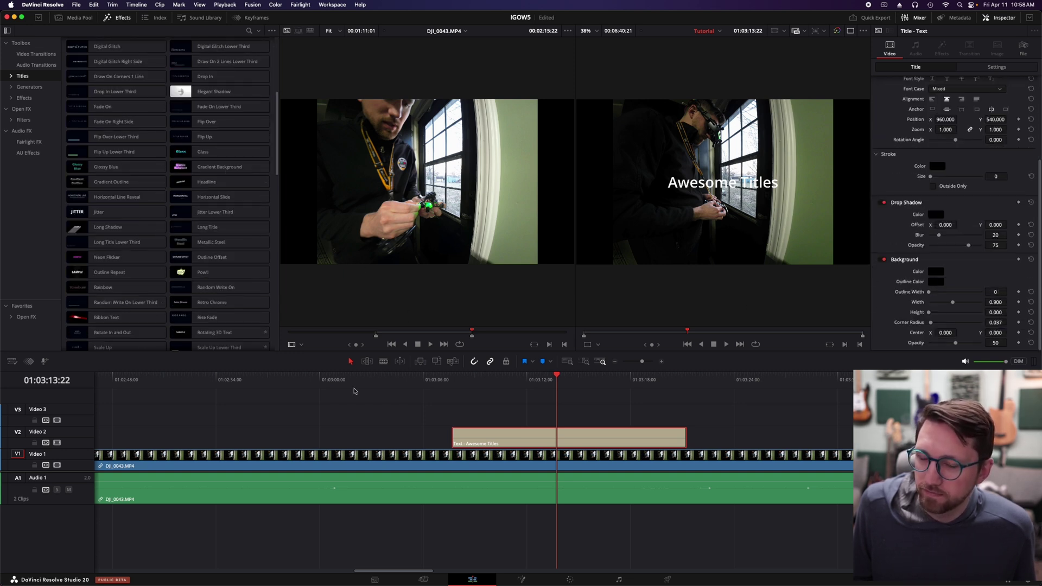
pyautogui.click(472, 384)
pyautogui.scroll(-2, 570, 424)
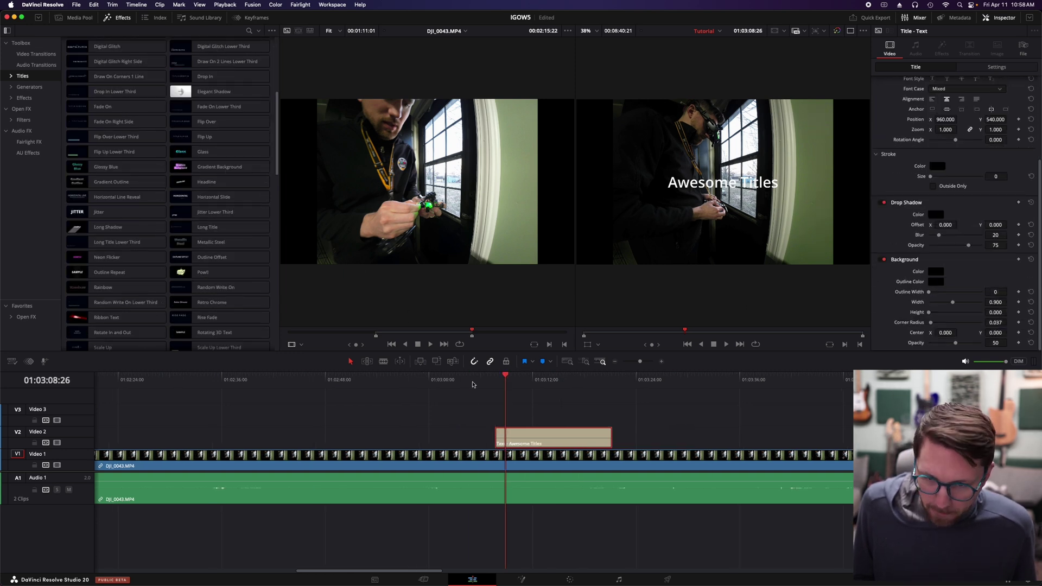
pyautogui.scroll(-2, 587, 427)
pyautogui.scroll(-2, 615, 434)
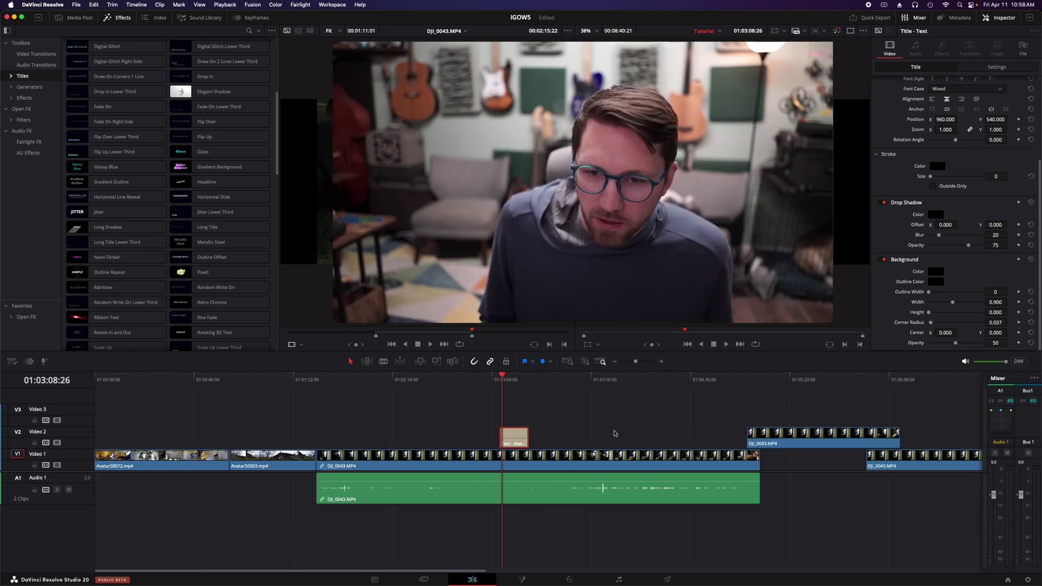
pyautogui.scroll(-2, 340, 428)
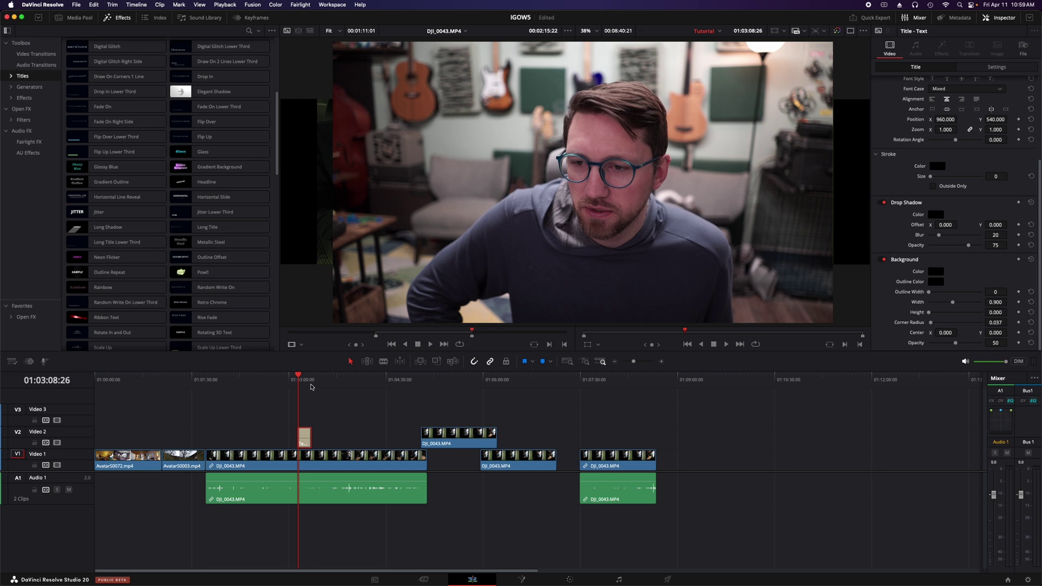
pyautogui.moveTo(310, 386); pyautogui.dragTo(301, 394)
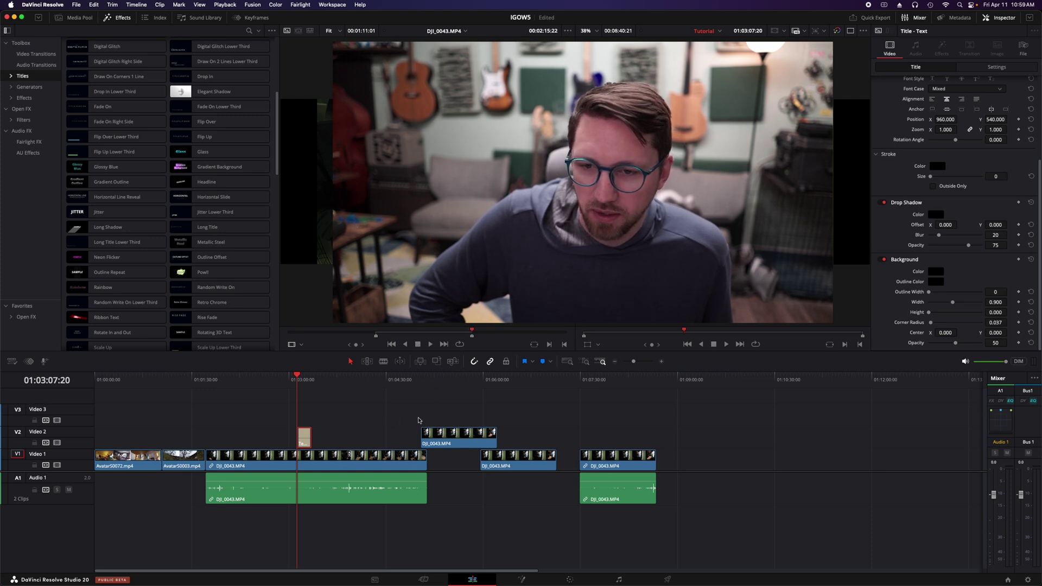
# Step: Shift the second DJI_0043 clip later and align the Video 2 clip's end to it
pyautogui.moveTo(496, 465); pyautogui.dragTo(518, 465)
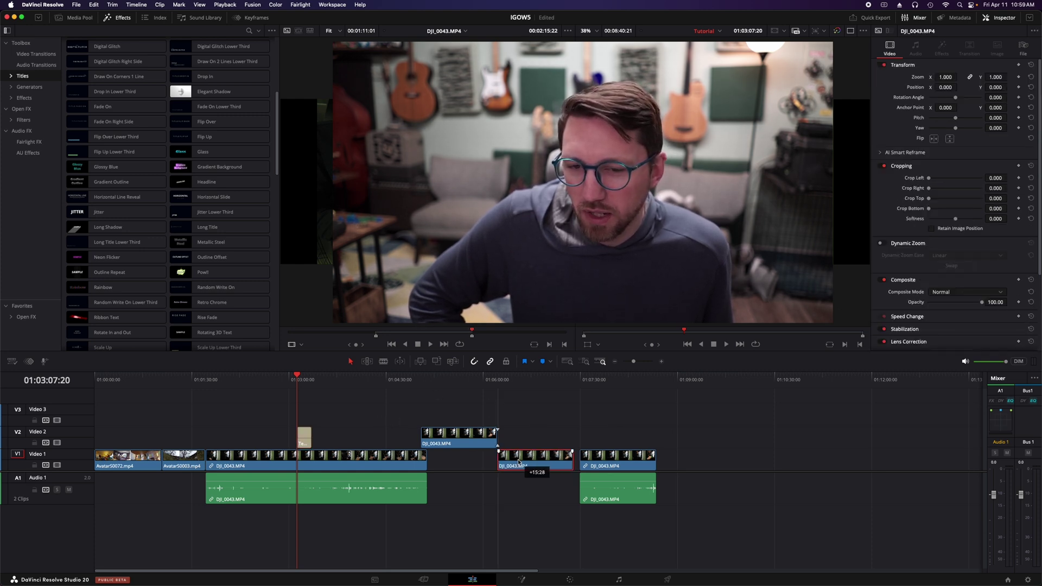
pyautogui.moveTo(464, 441); pyautogui.dragTo(470, 440)
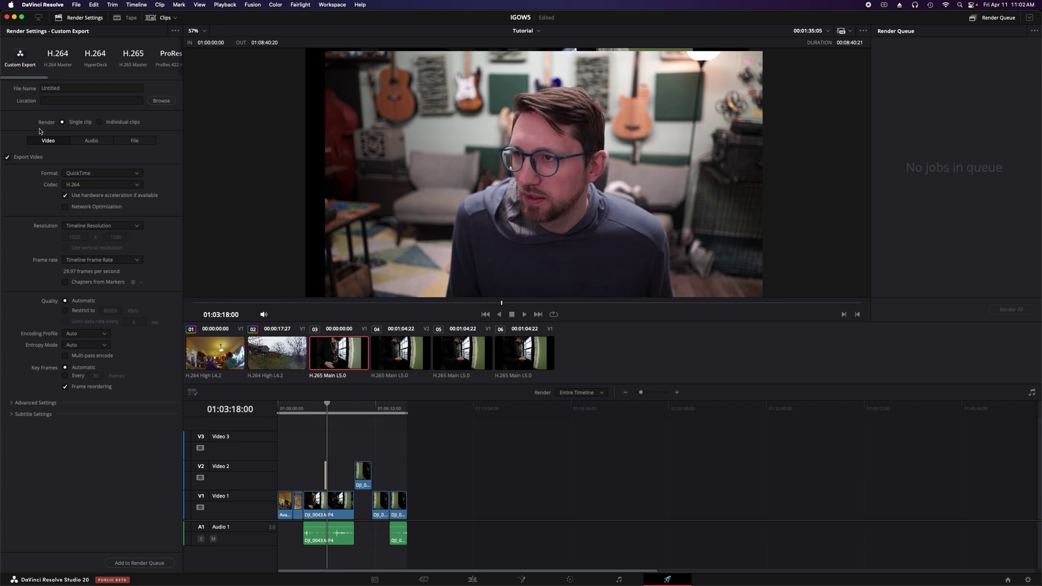
pyautogui.moveTo(37, 79); pyautogui.dragTo(81, 78)
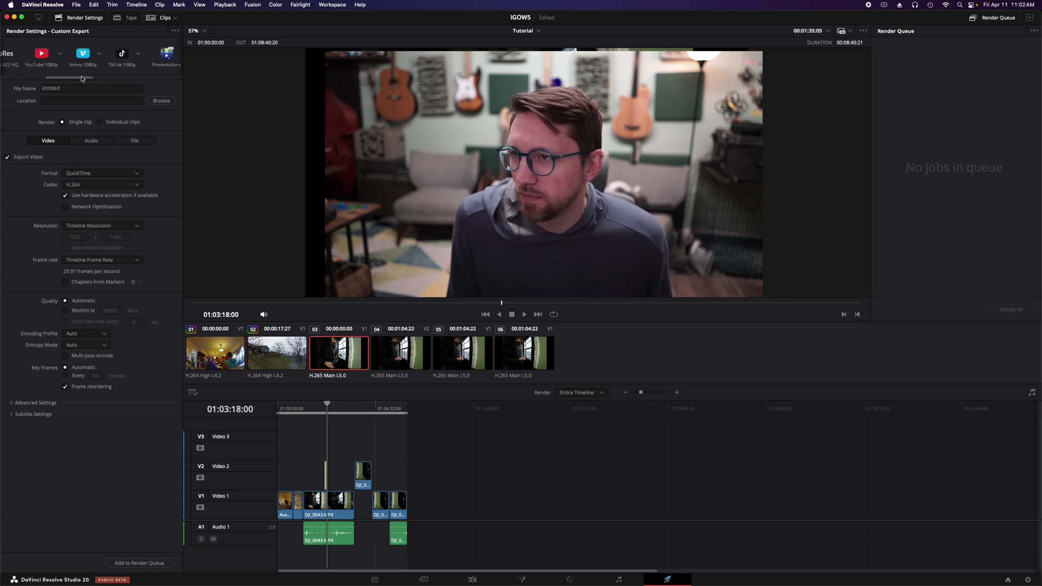
pyautogui.moveTo(72, 80); pyautogui.dragTo(1, 82)
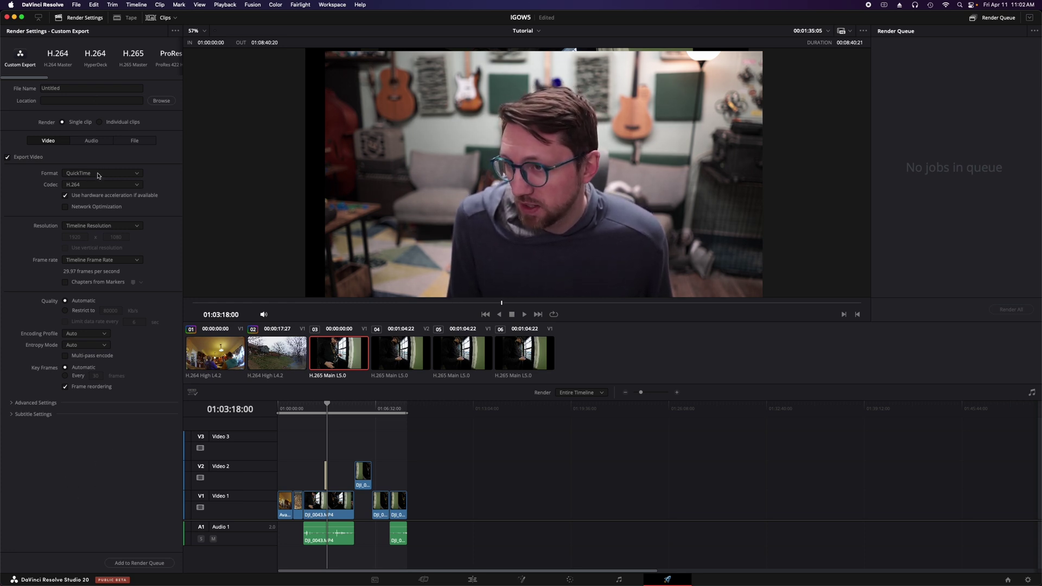
# Step: Set the export format to MP4 and restrict quality to a fixed bitrate
pyautogui.click(102, 176)
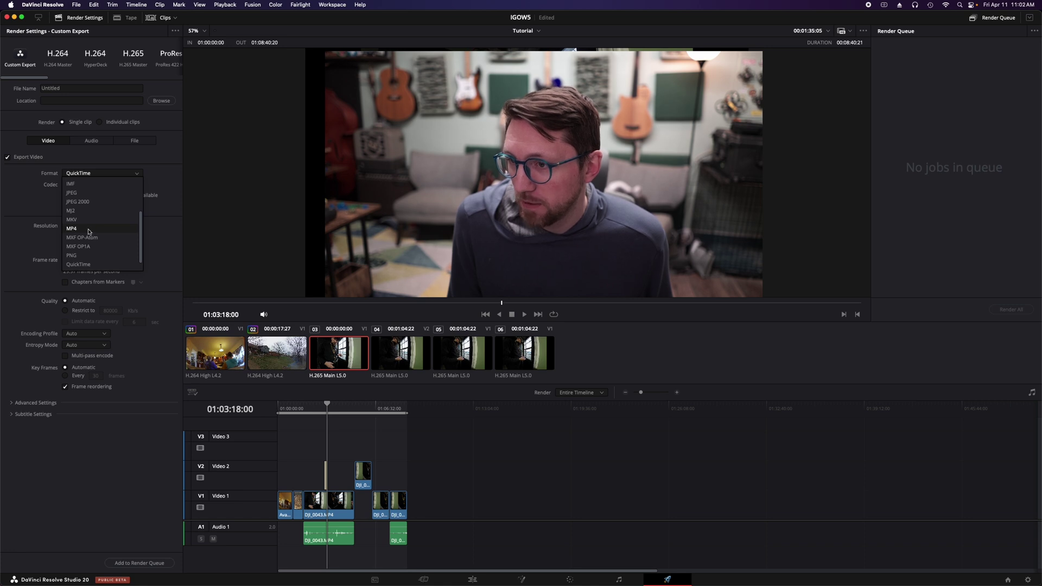
pyautogui.click(88, 230)
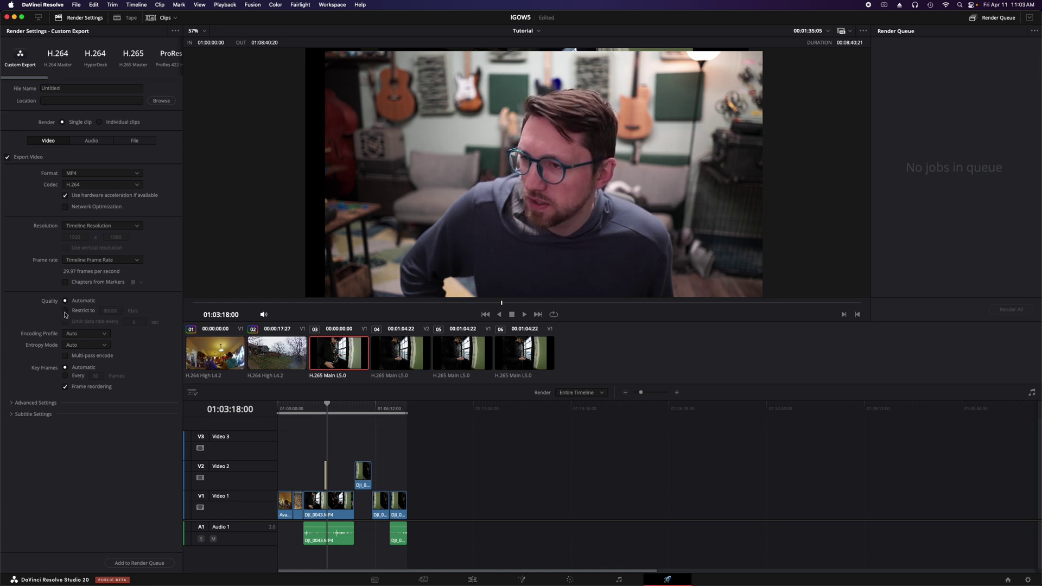
pyautogui.click(65, 313)
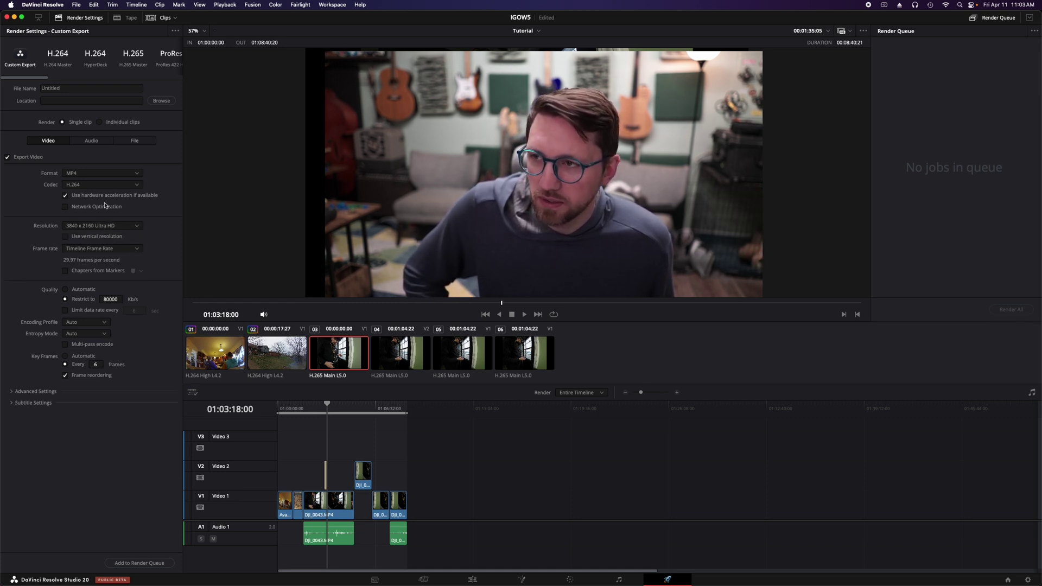
# Step: Return to the Edit page showing the Tutorial timeline
pyautogui.click(473, 580)
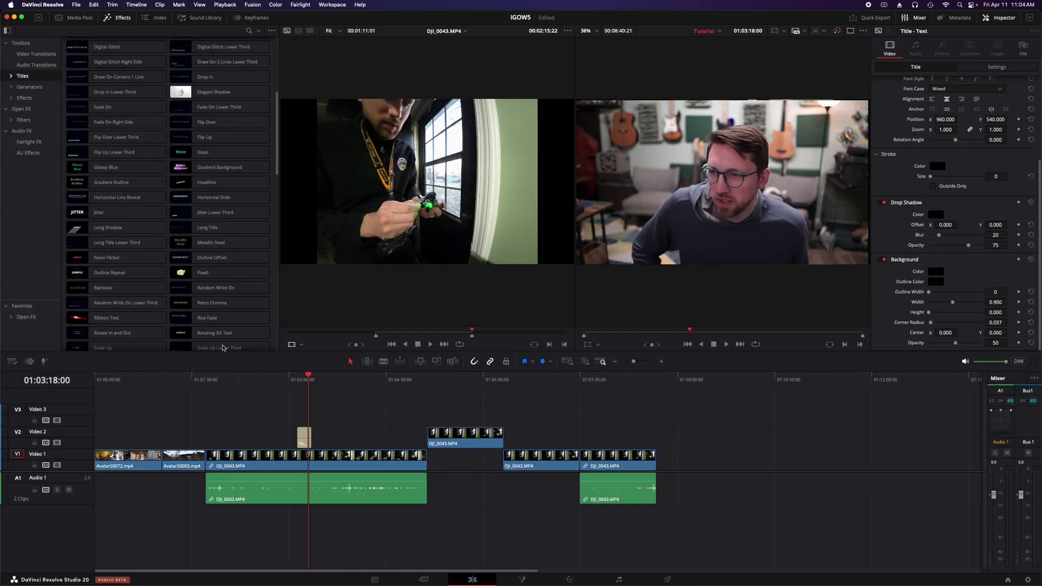
# Step: Override project settings and set the Tutorial timeline to 3840 x 2160 Ultra HD
pyautogui.click(74, 20)
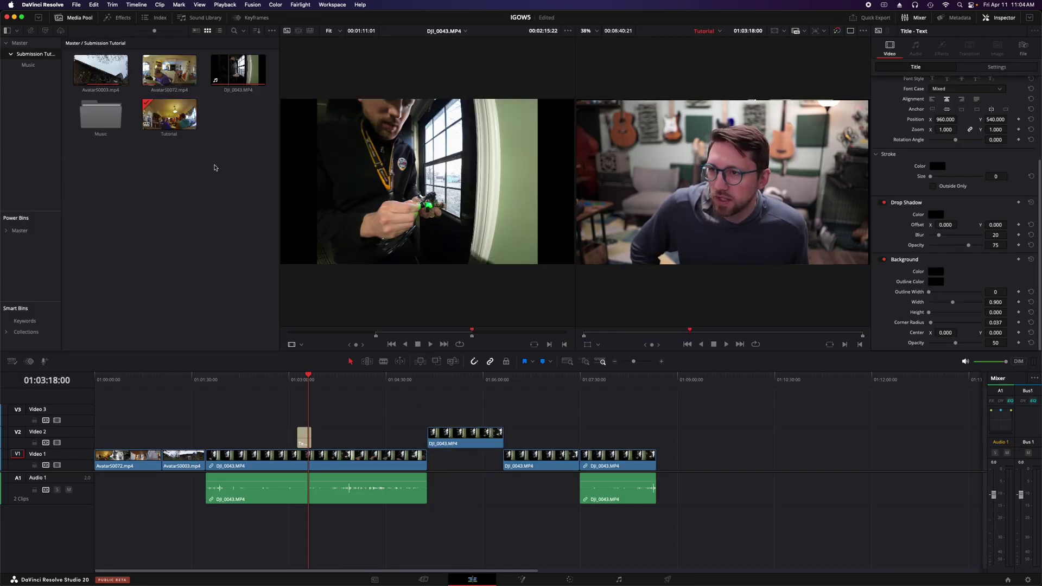
pyautogui.rightClick(168, 116)
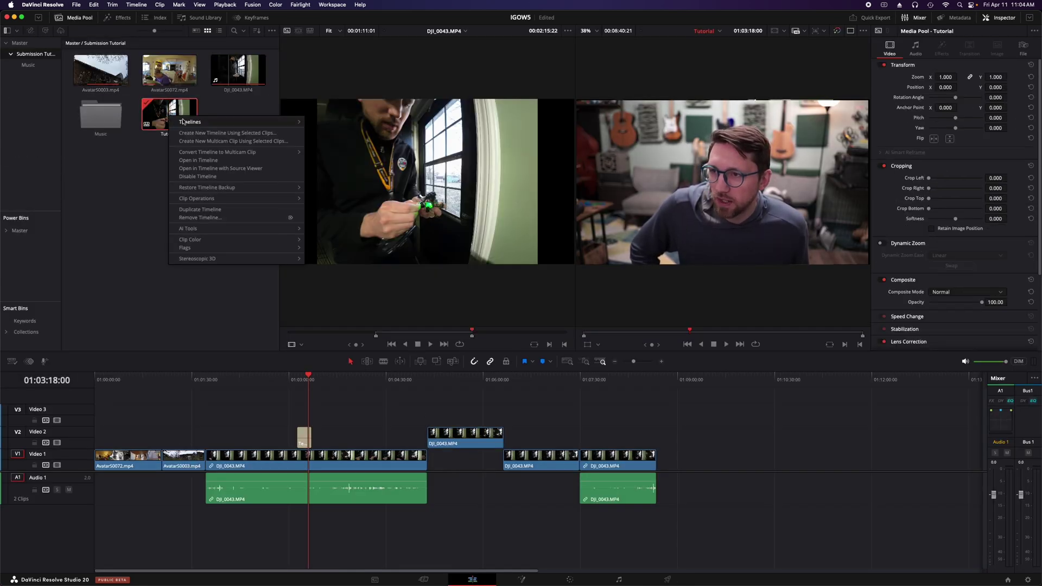
pyautogui.moveTo(237, 121)
pyautogui.click(326, 122)
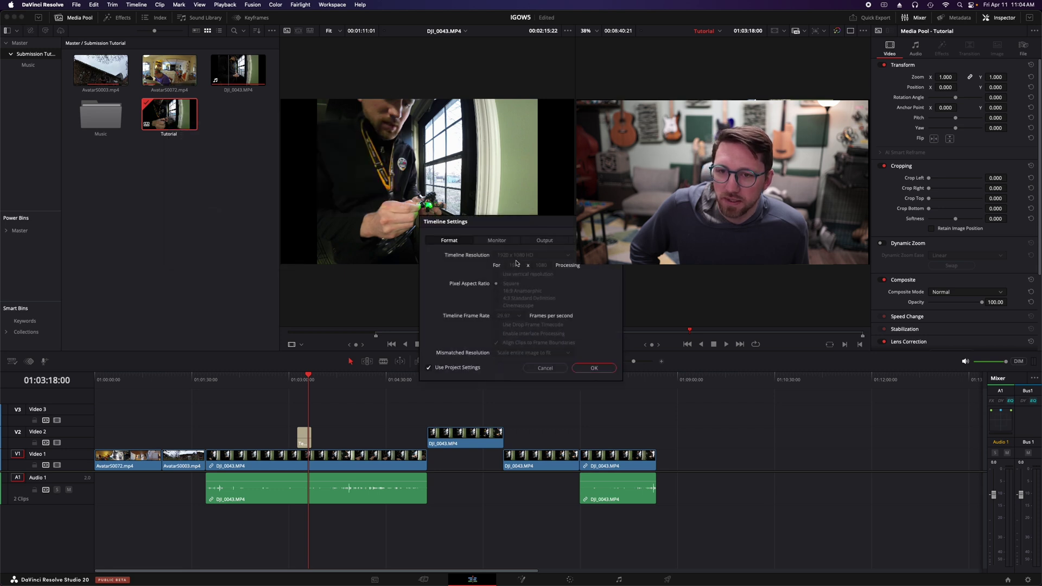
pyautogui.click(428, 368)
pyautogui.click(520, 256)
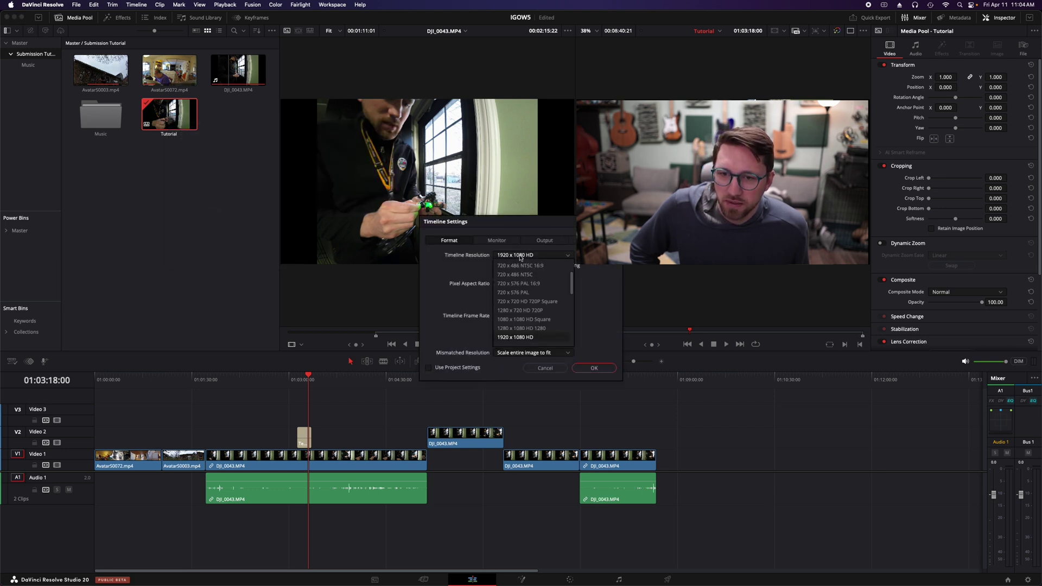
pyautogui.click(516, 320)
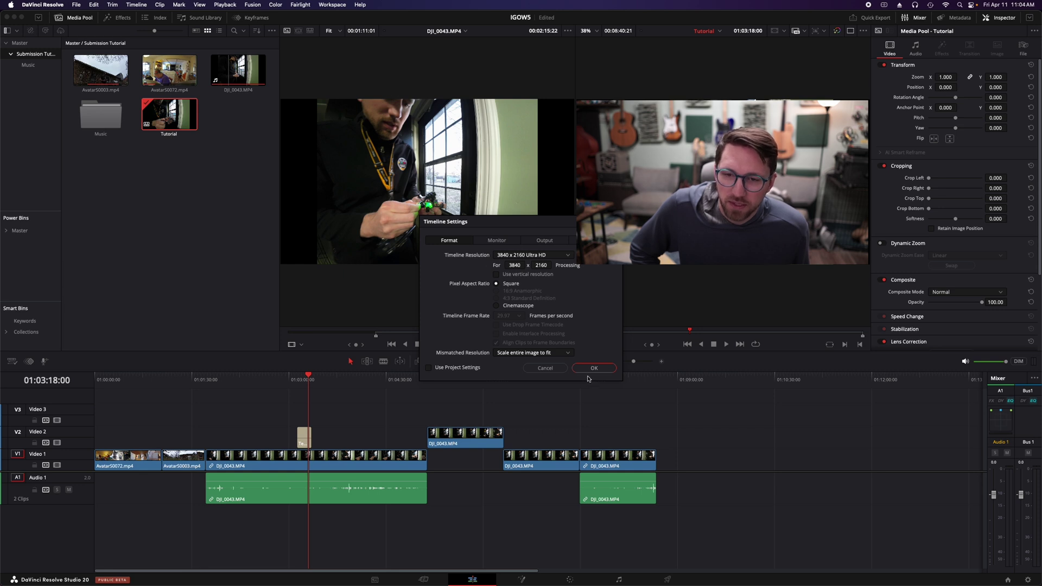
pyautogui.click(592, 368)
pyautogui.click(341, 380)
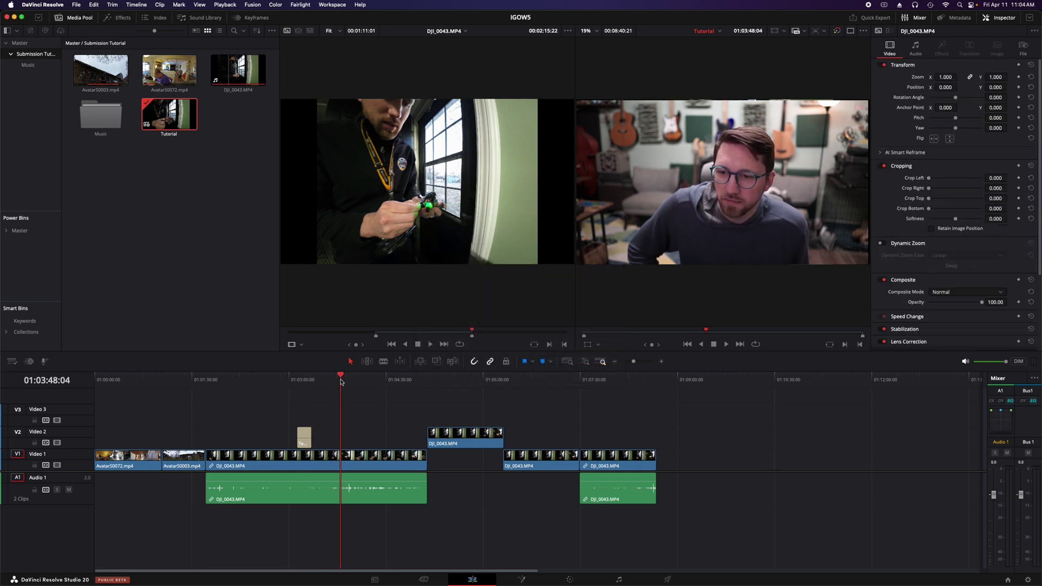
pyautogui.moveTo(340, 380)
pyautogui.mouseDown()
pyautogui.moveTo(505, 562)
pyautogui.moveTo(594, 565)
pyautogui.mouseUp()
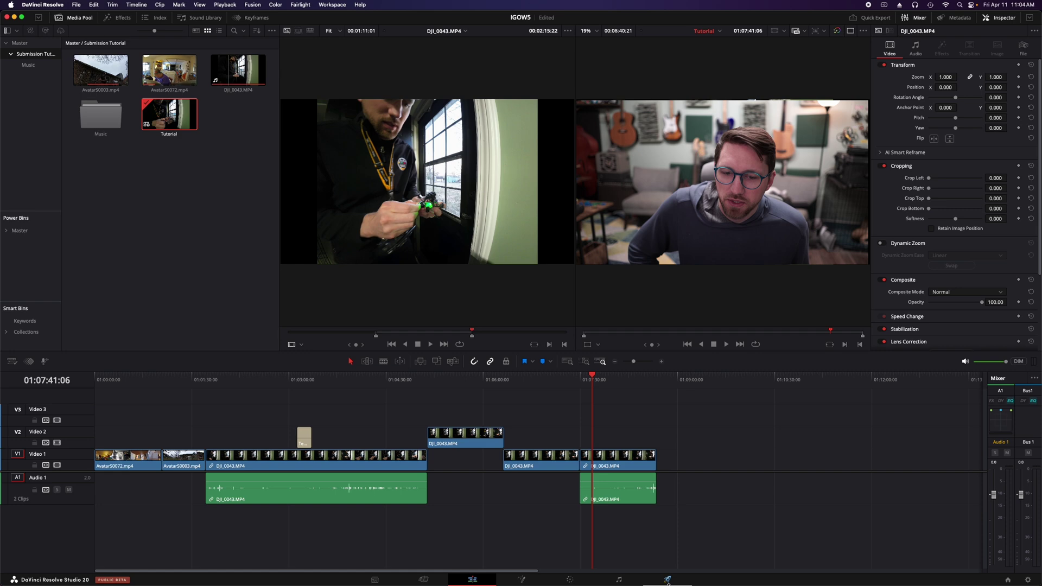
# Step: Add the Tutorial timeline to the render queue as Tutorial.mp4 and check the queued jobs
pyautogui.click(668, 580)
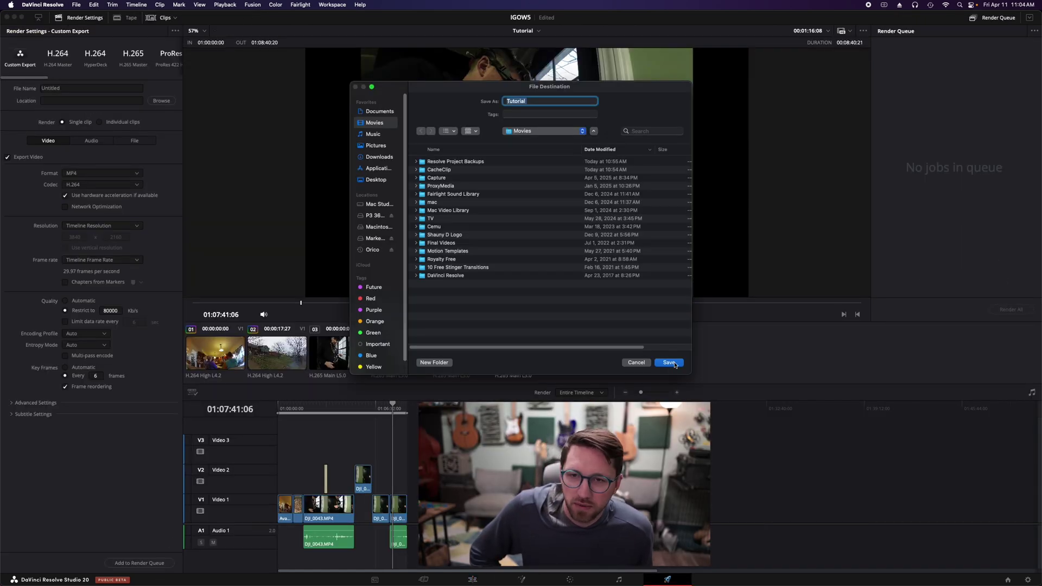
pyautogui.click(669, 363)
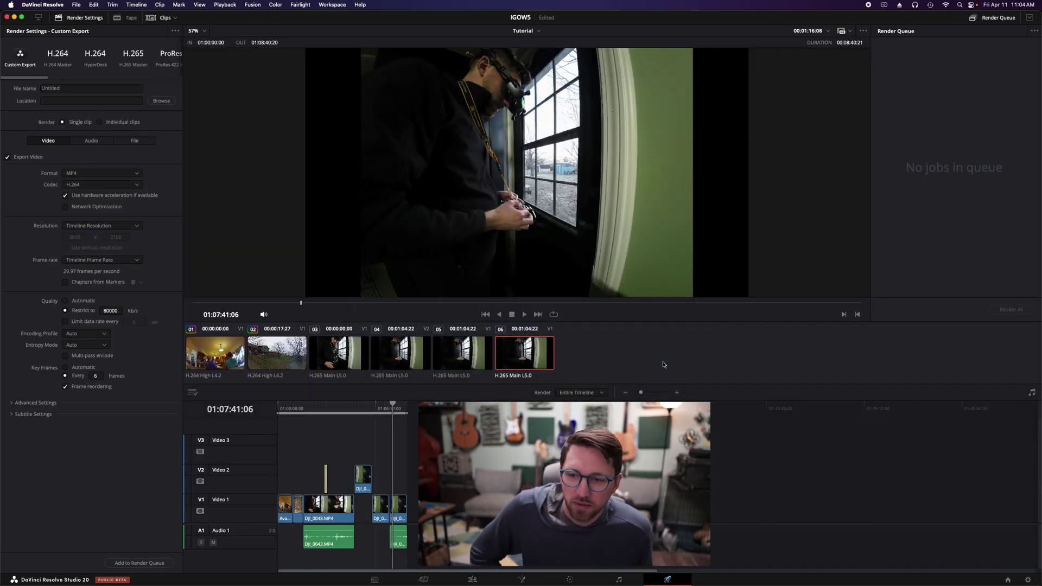
pyautogui.click(142, 564)
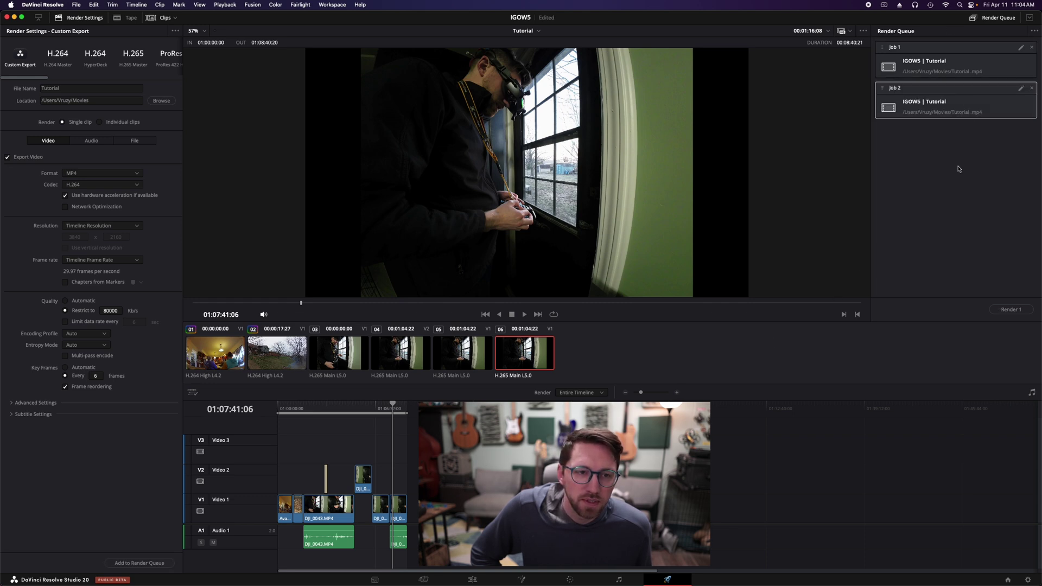
pyautogui.click(294, 410)
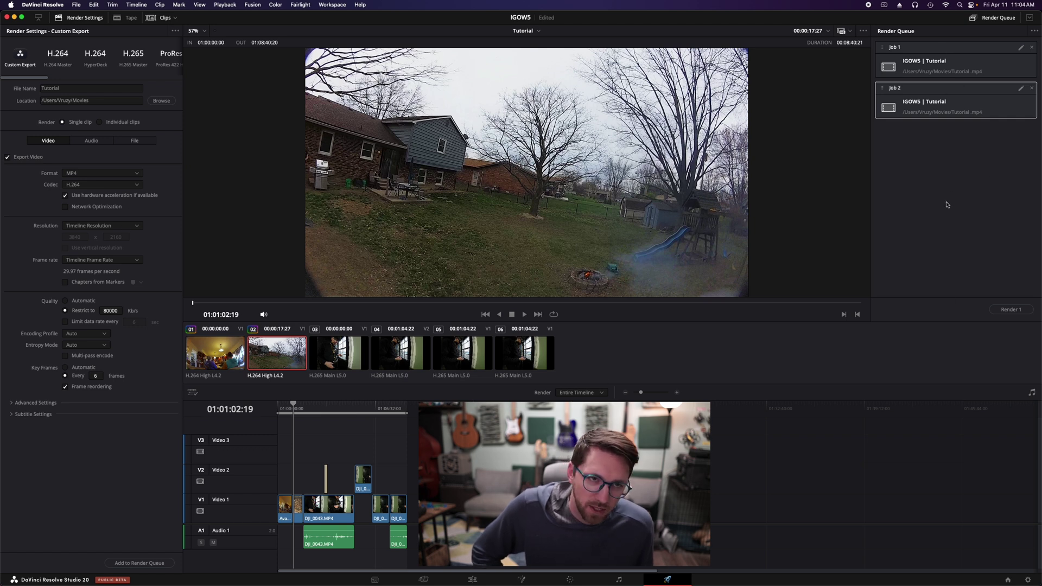
pyautogui.moveTo(943, 205); pyautogui.dragTo(942, 48)
pyautogui.click(948, 230)
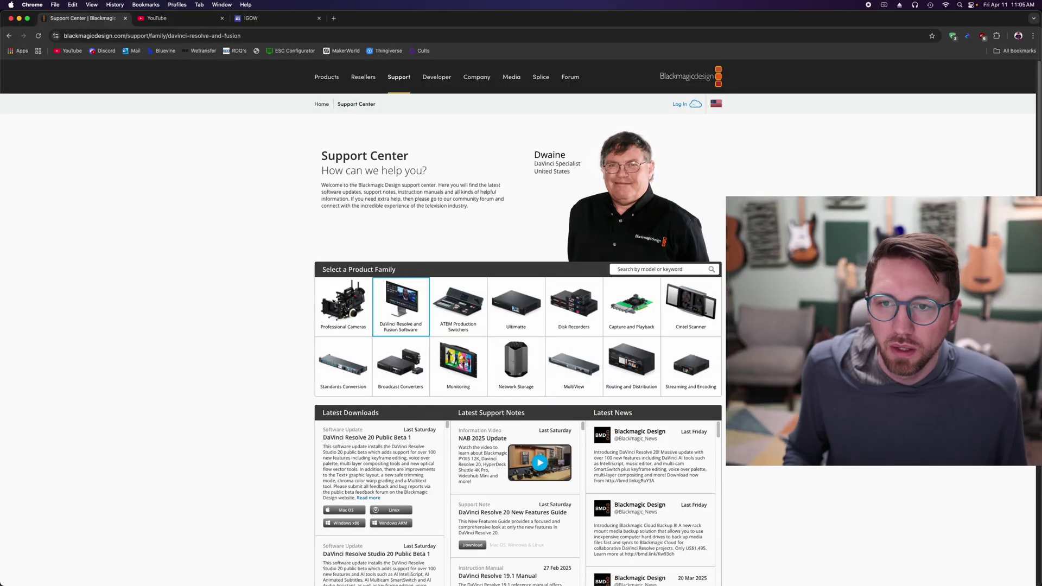
# Step: Upload Tutorial .mp4 from the Submission Tutorial folder to YouTube Studio
pyautogui.click(204, 19)
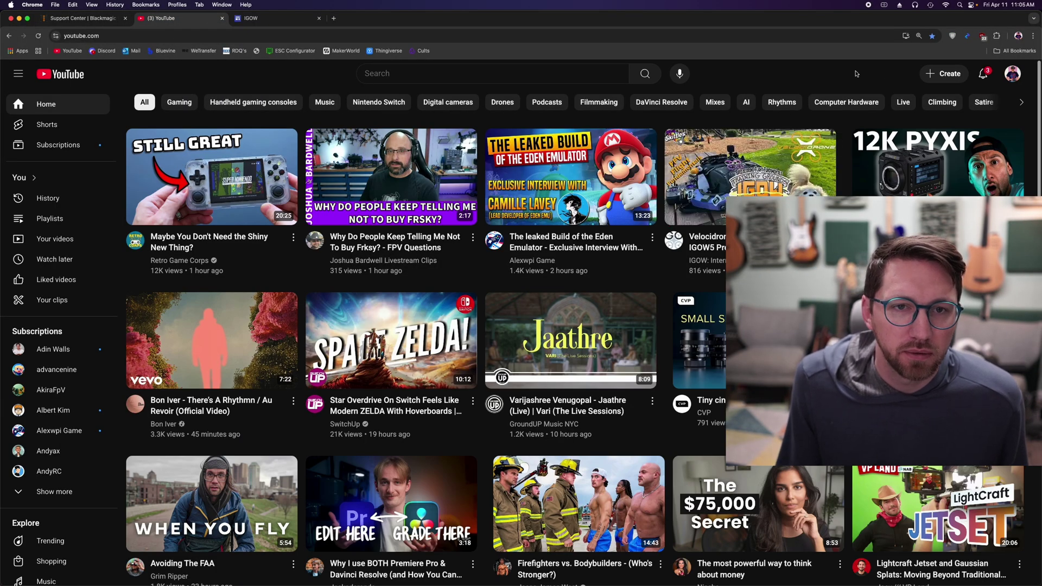
pyautogui.click(943, 74)
pyautogui.click(961, 97)
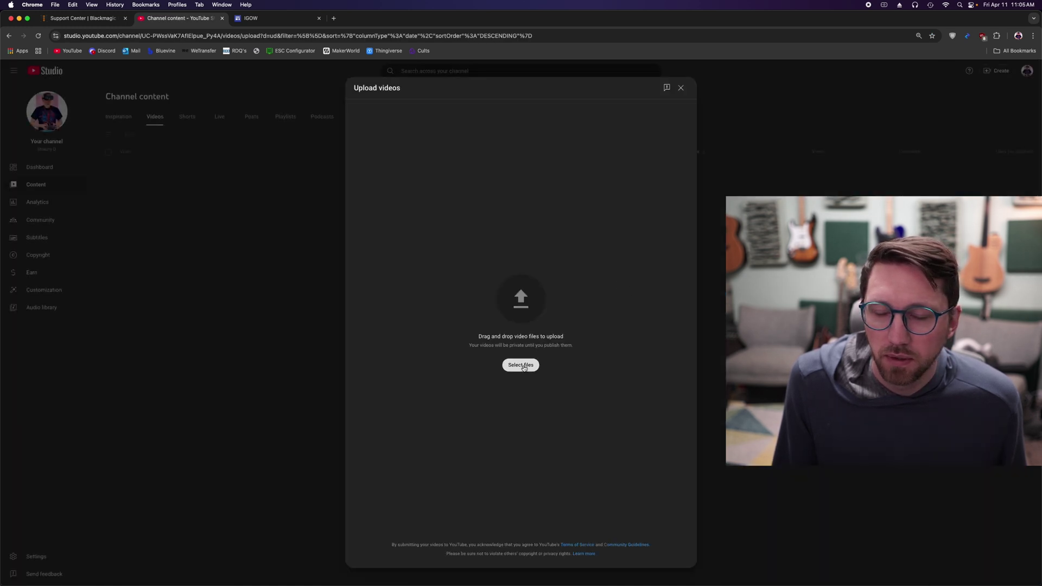
pyautogui.click(521, 365)
pyautogui.click(550, 92)
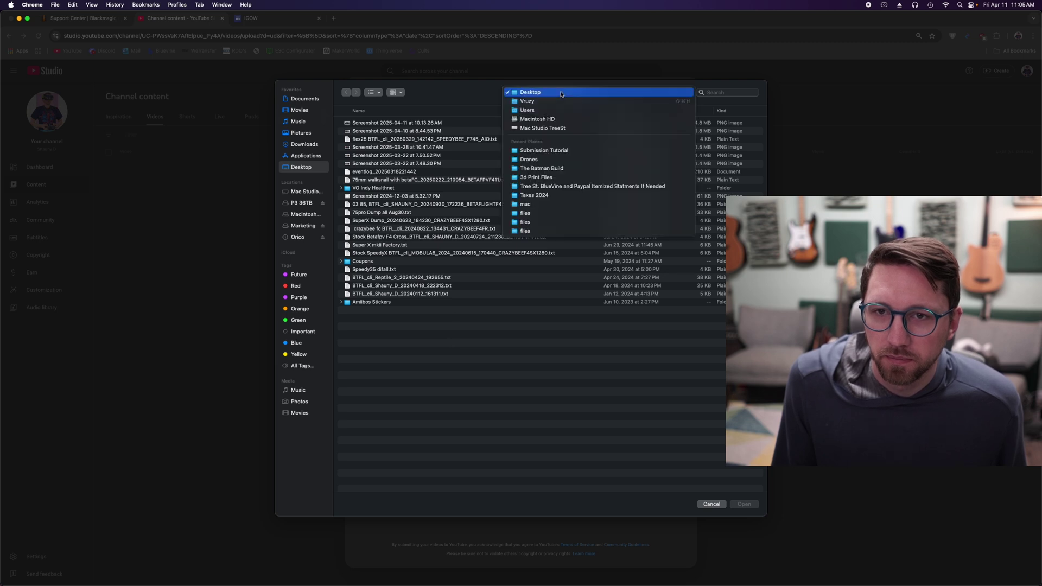
pyautogui.click(546, 151)
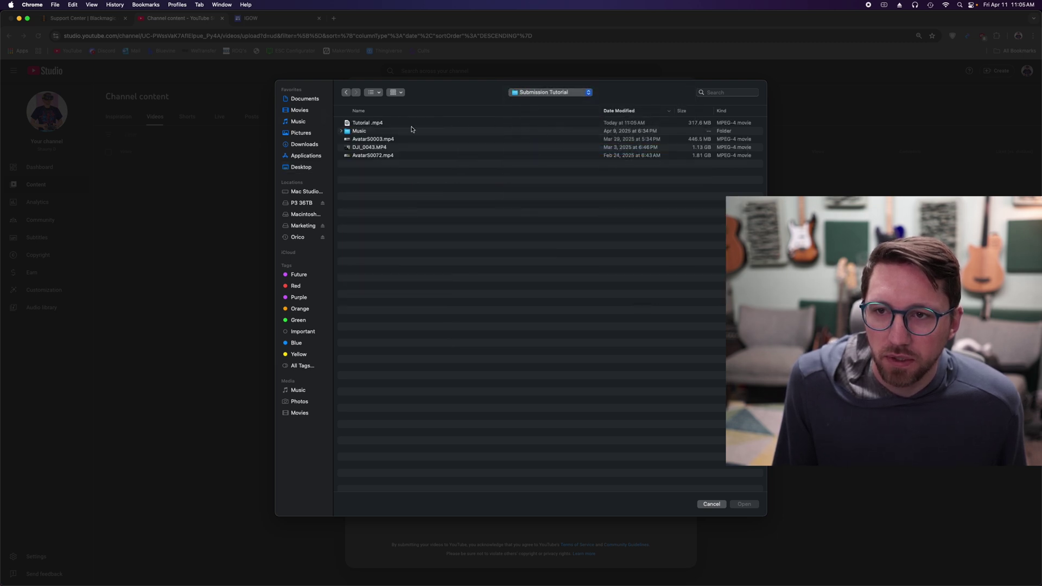
pyautogui.click(366, 123)
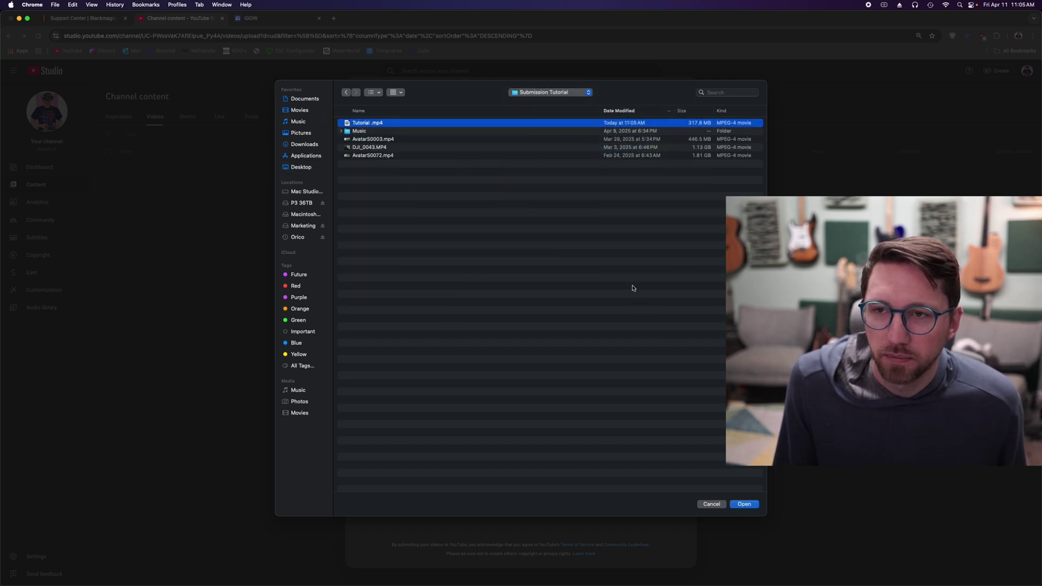
pyautogui.click(738, 506)
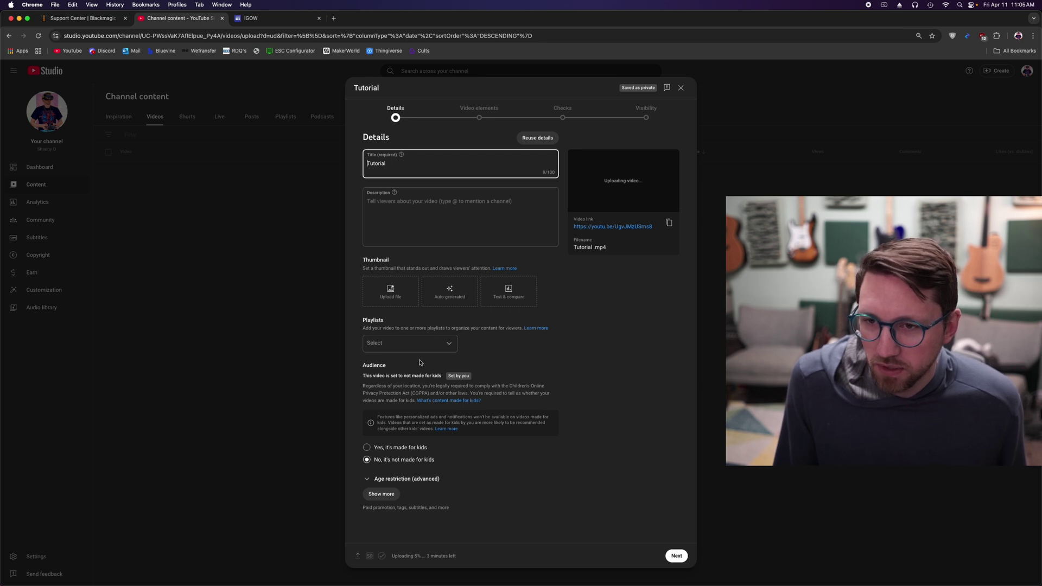
# Step: Set the Tutorial video to Unlisted, copy its link, and save
pyautogui.click(676, 556)
pyautogui.click(676, 556)
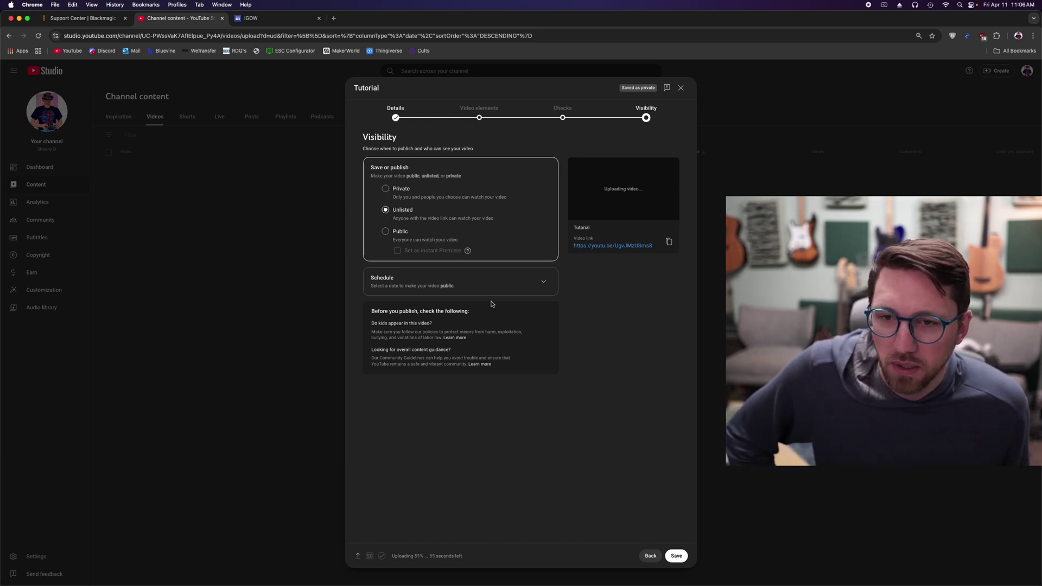
pyautogui.click(668, 244)
pyautogui.click(678, 556)
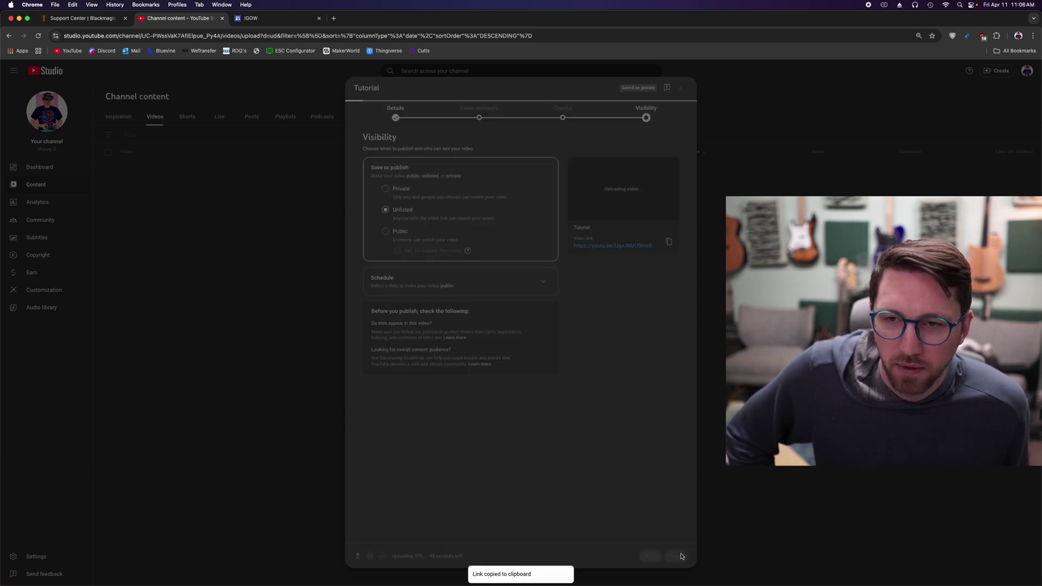
# Step: Switch to the International Game of Whoop browser tab
pyautogui.click(279, 24)
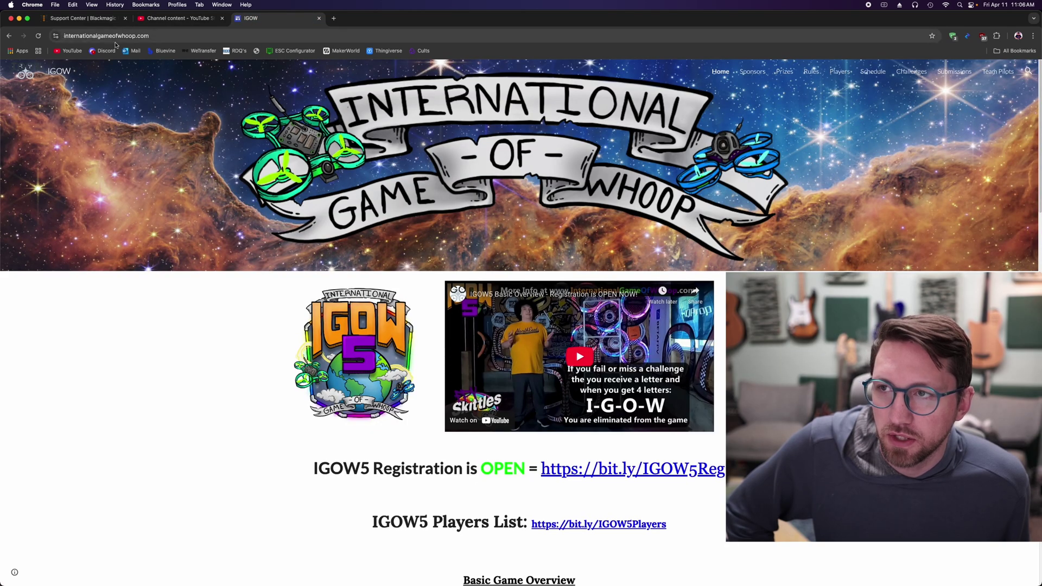
pyautogui.scroll(-1, 367, 394)
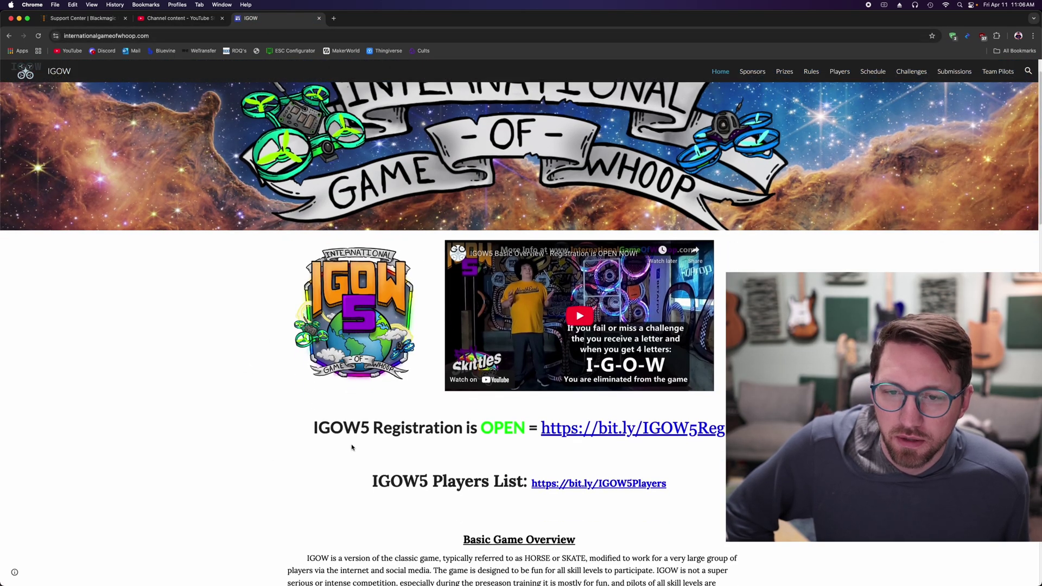
pyautogui.scroll(-2, 259, 420)
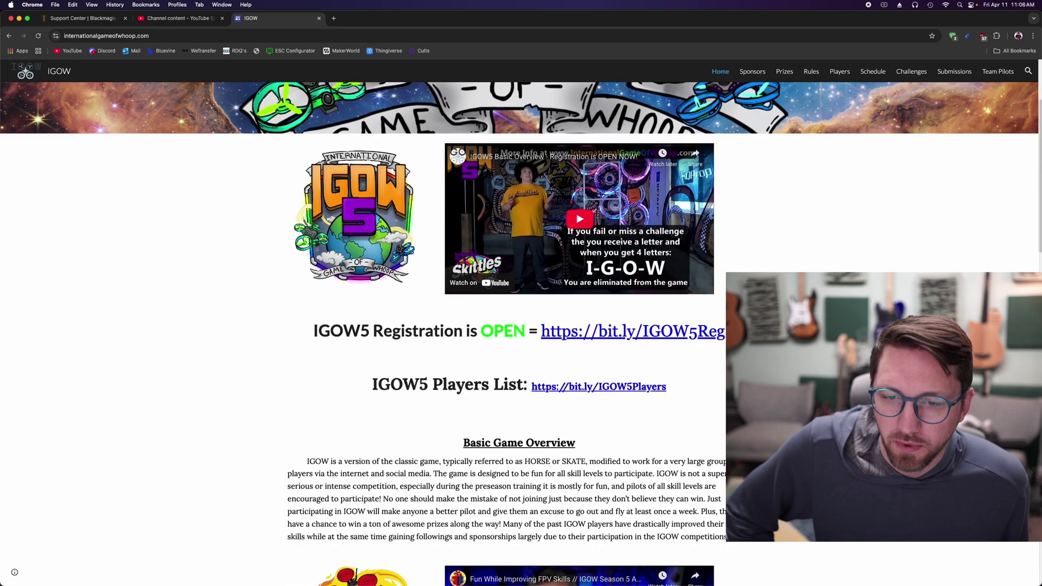
pyautogui.scroll(-2, 259, 421)
pyautogui.scroll(5, 259, 421)
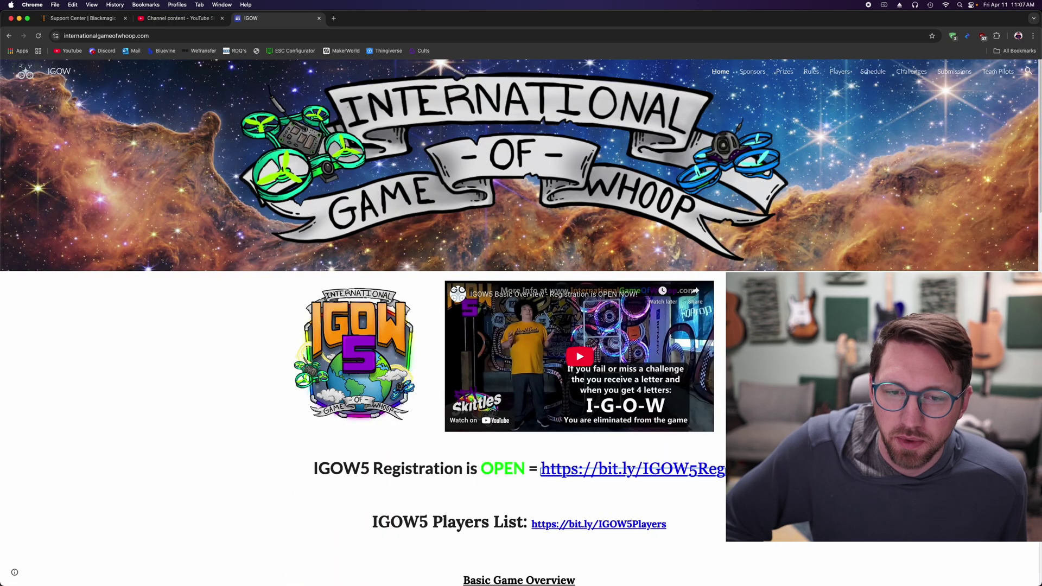